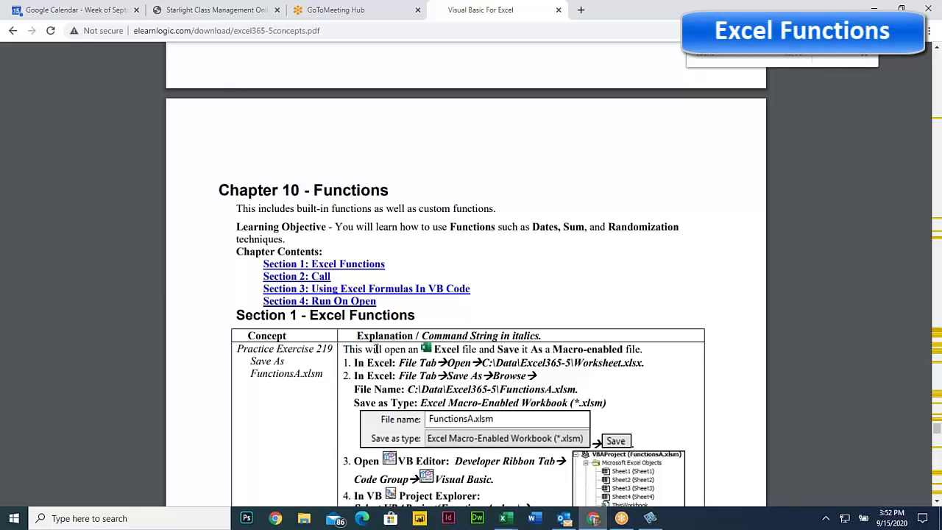
# Scroll to Practice Exercise 220 and select the whole Function Test2() code block
pyautogui.scroll(-3, 376, 349)
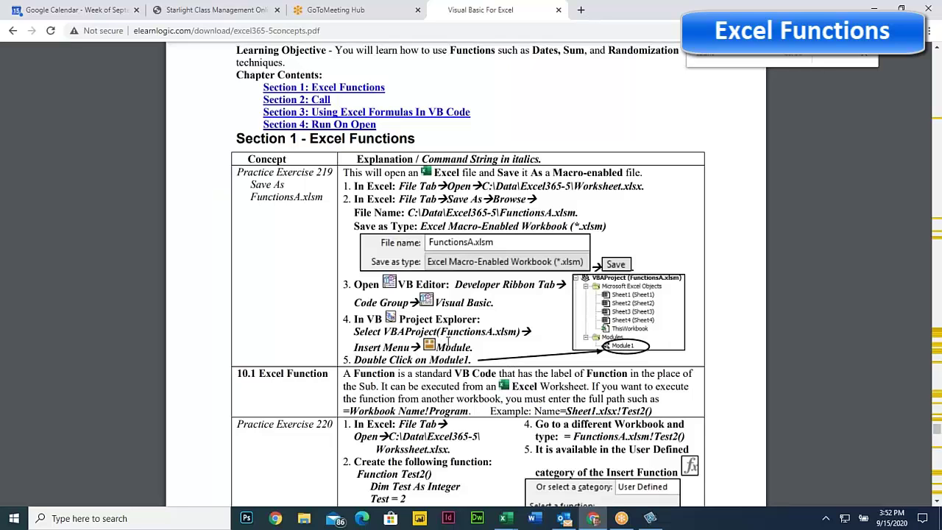
pyautogui.scroll(-2, 447, 341)
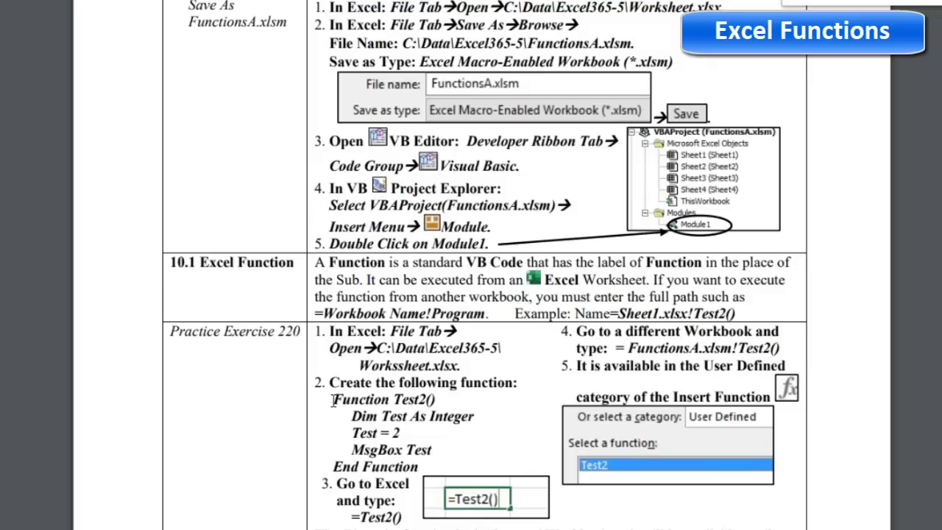
pyautogui.moveTo(332, 398); pyautogui.dragTo(436, 400)
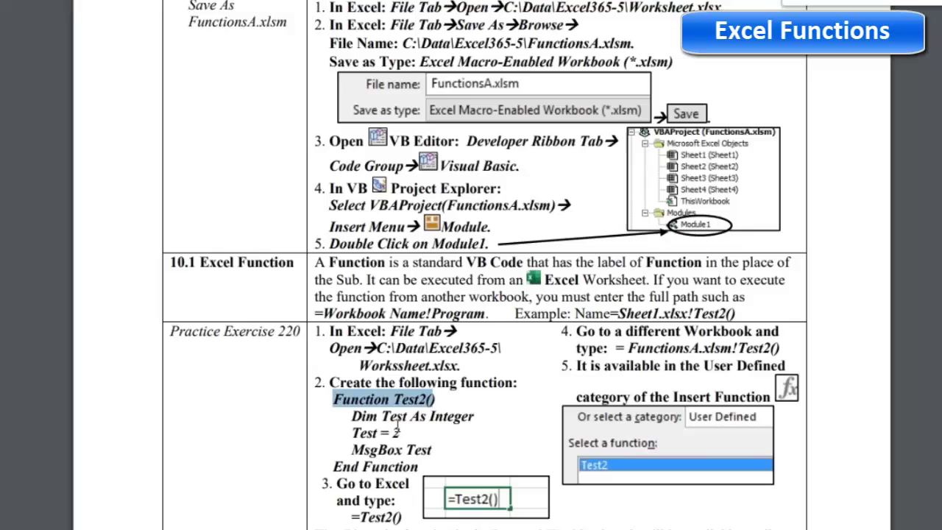
pyautogui.click(415, 462)
pyautogui.moveTo(417, 462); pyautogui.dragTo(323, 404)
pyautogui.hotkey('ctrl', 'c')
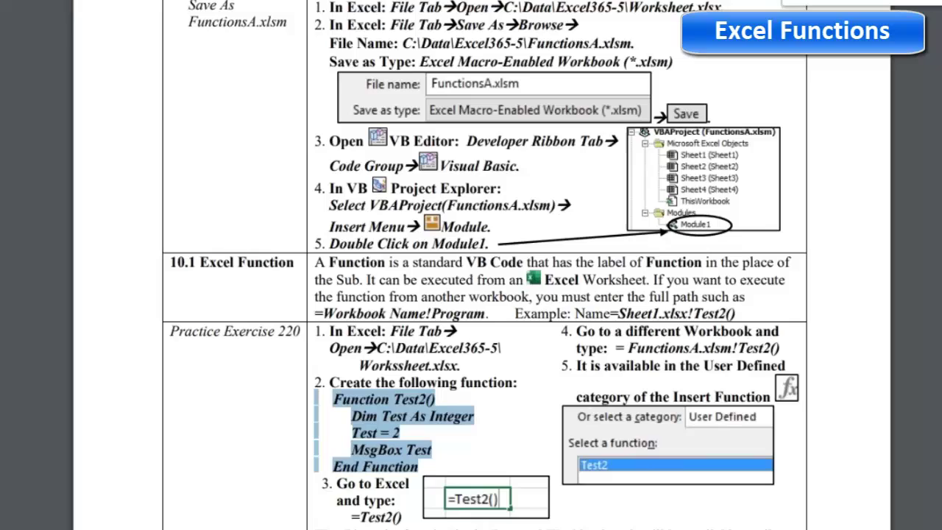
pyautogui.moveTo(536, 529)
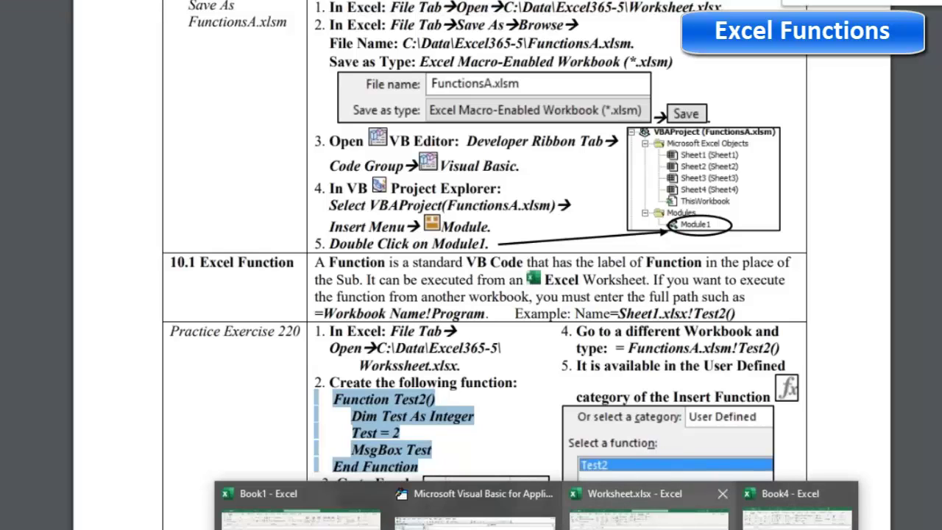
# Open Module1 of the PERSONAL.XLSB project in the Visual Basic editor
pyautogui.click(634, 515)
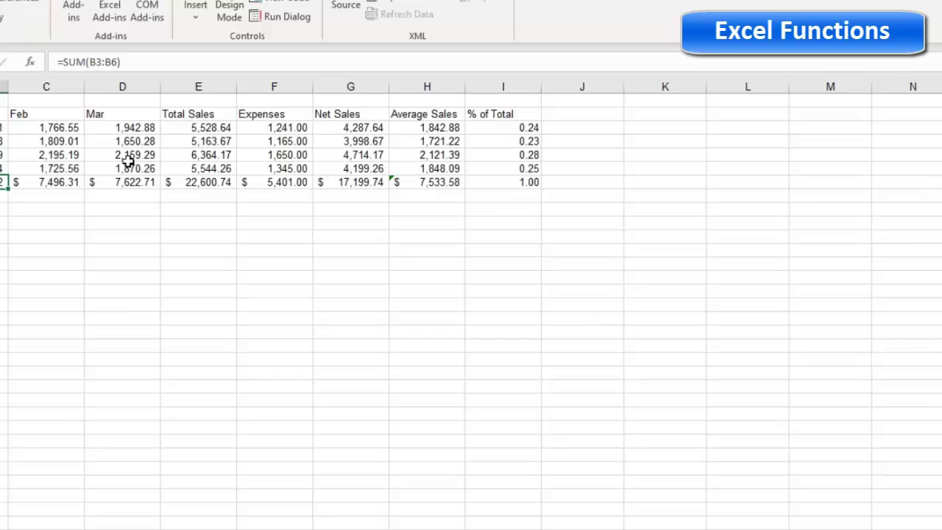
pyautogui.moveTo(537, 524)
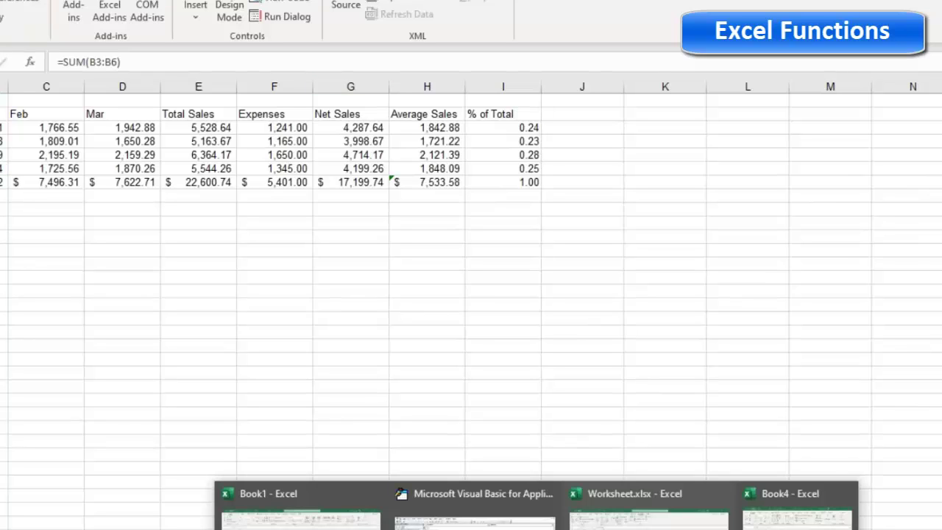
pyautogui.click(474, 508)
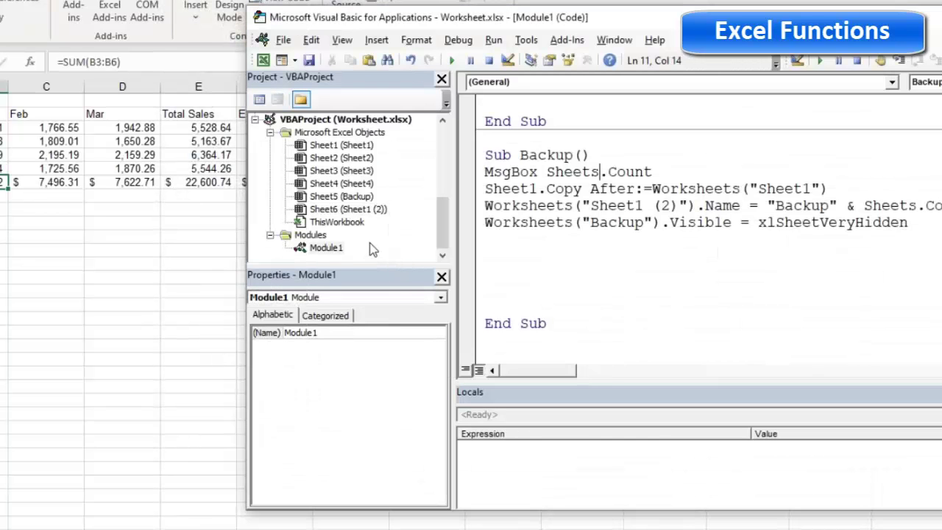
pyautogui.scroll(2, 375, 232)
pyautogui.scroll(1, 388, 203)
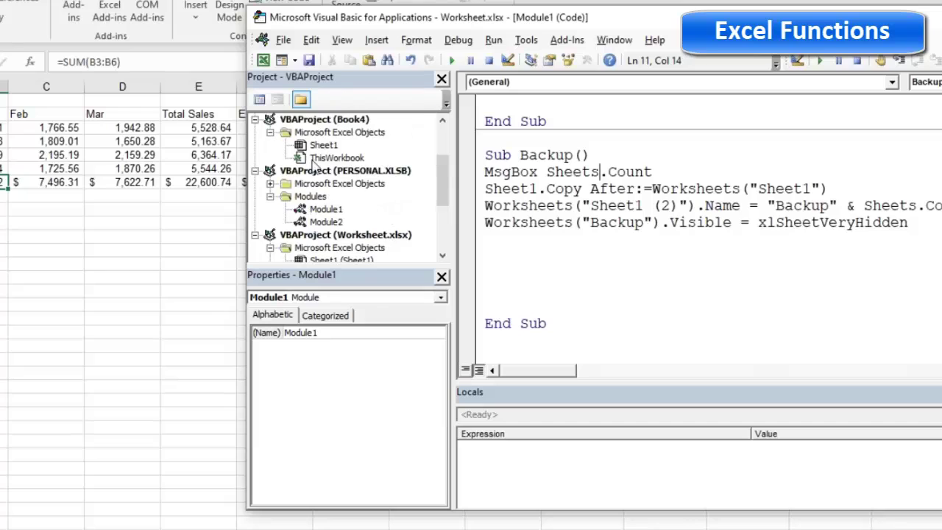
pyautogui.click(335, 171)
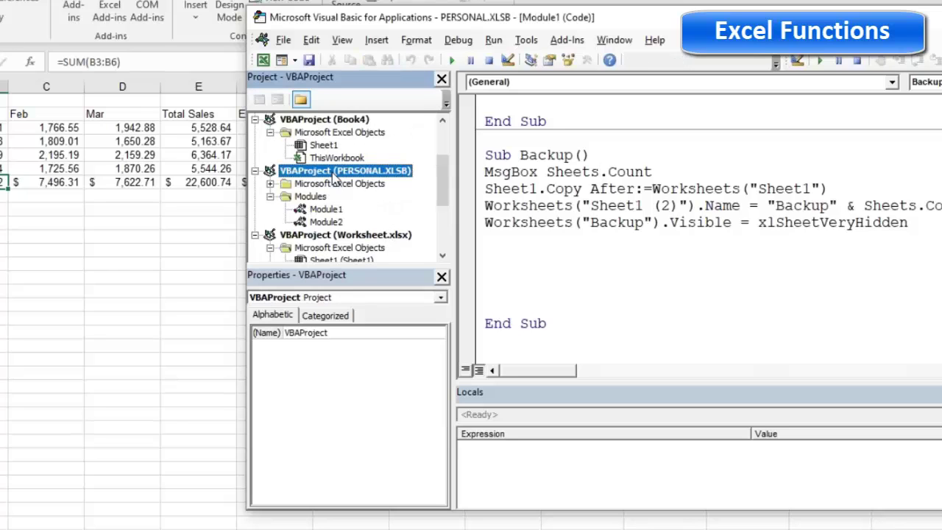
pyautogui.doubleClick(324, 212)
# Paste the Test2 function into Module1 and go over its Dim, Test = 2 and MsgBox lines
pyautogui.click(553, 172)
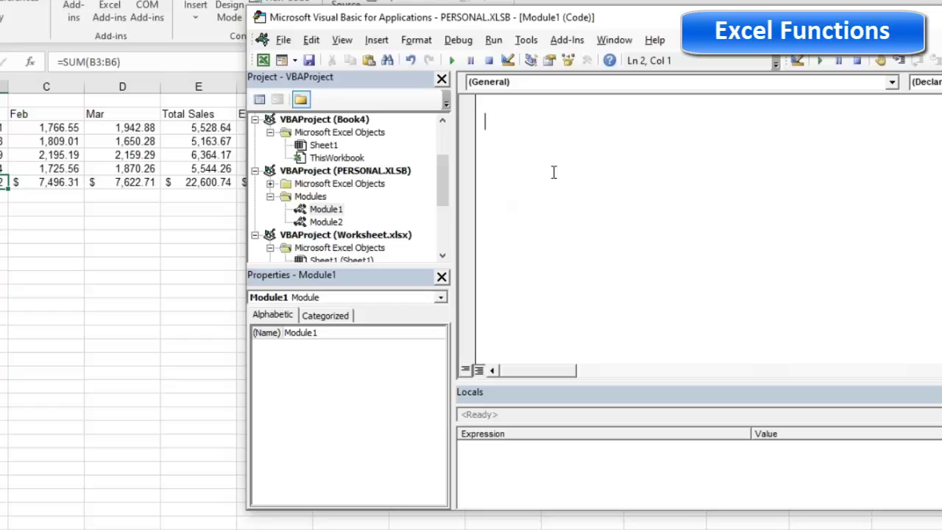
pyautogui.hotkey('ctrl', 'v')
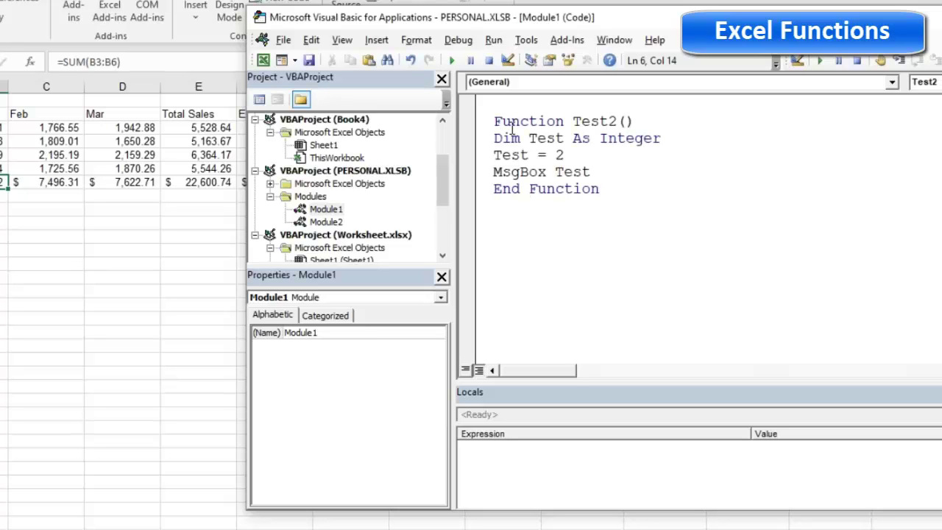
pyautogui.click(634, 121)
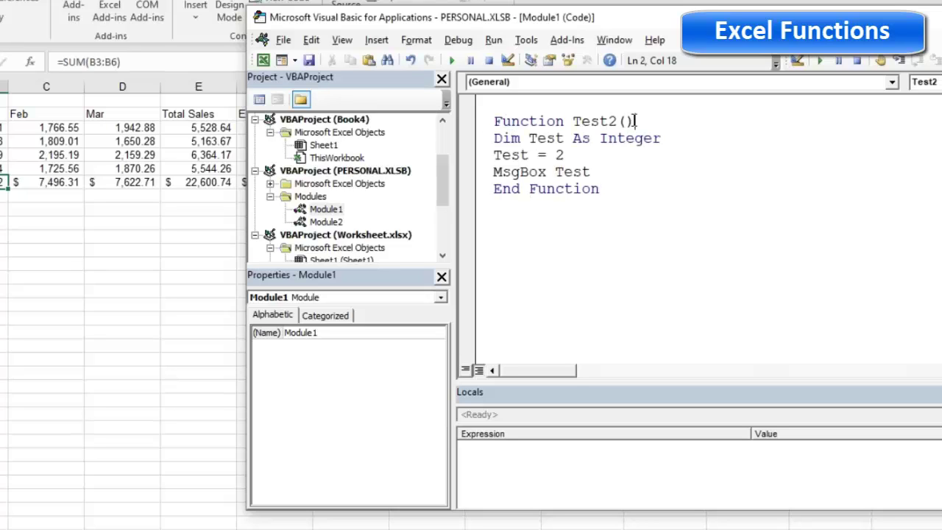
pyautogui.click(500, 138)
pyautogui.moveTo(493, 154); pyautogui.dragTo(589, 155)
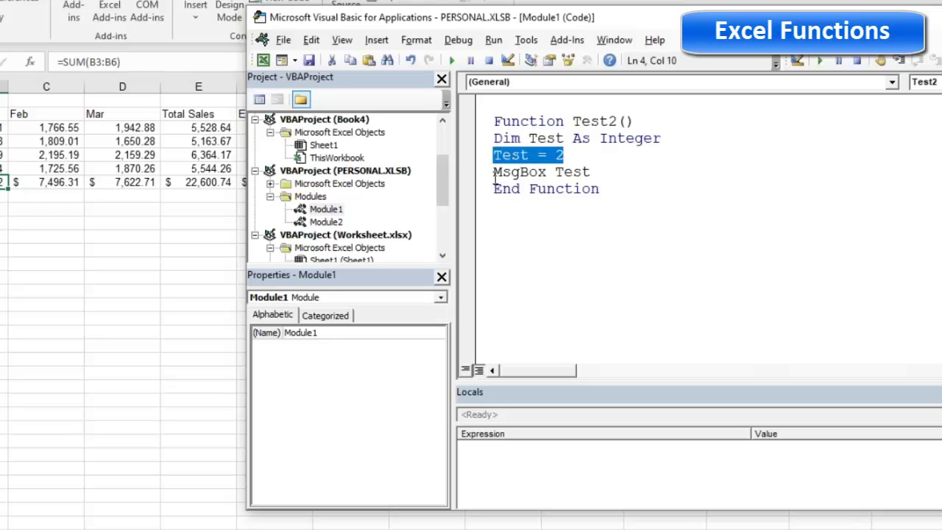
pyautogui.moveTo(494, 172); pyautogui.dragTo(588, 172)
pyautogui.click(598, 173)
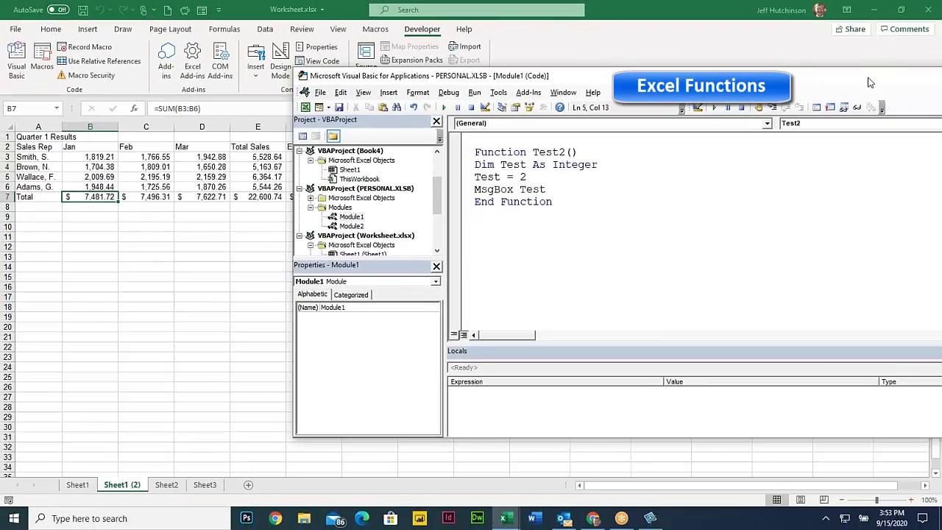
# Hide the VBA editor and list User Defined functions in Insert Function for cell D5
pyautogui.doubleClick(870, 81)
pyautogui.click(868, 80)
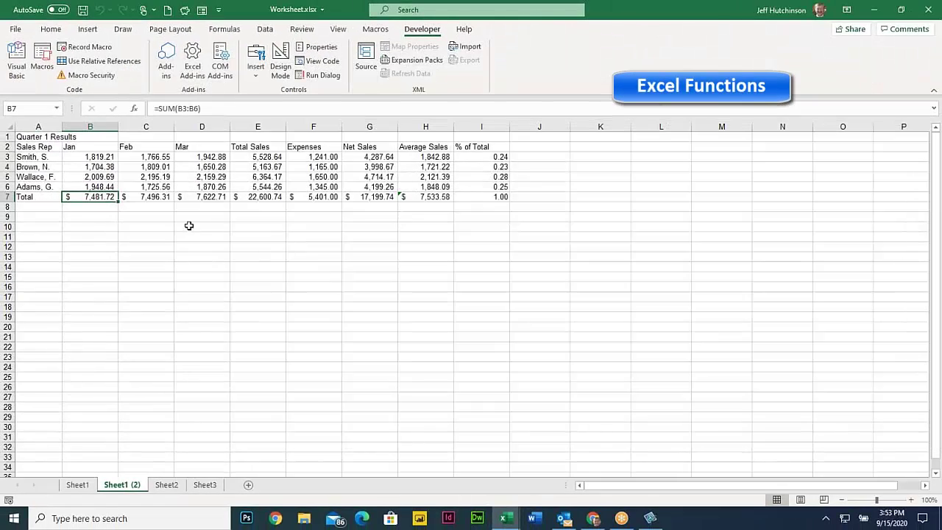
pyautogui.click(192, 180)
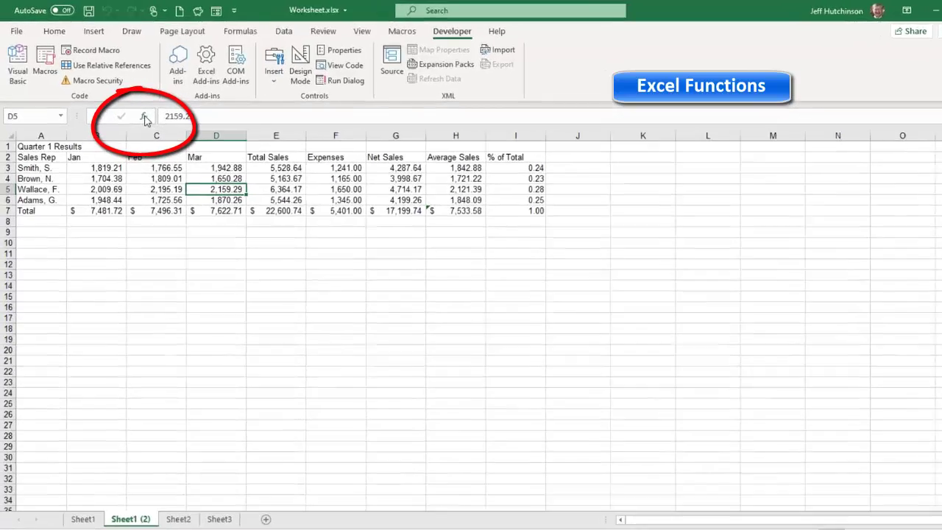
pyautogui.click(134, 108)
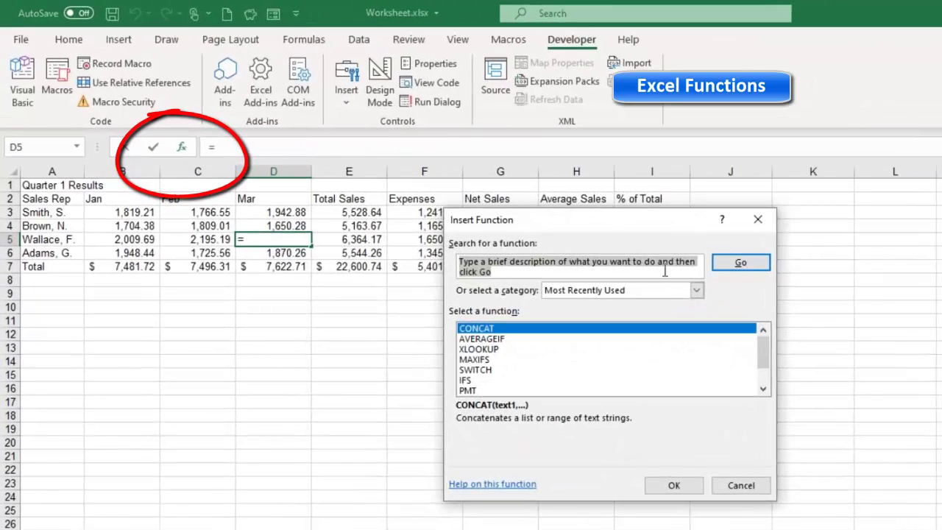
pyautogui.click(584, 270)
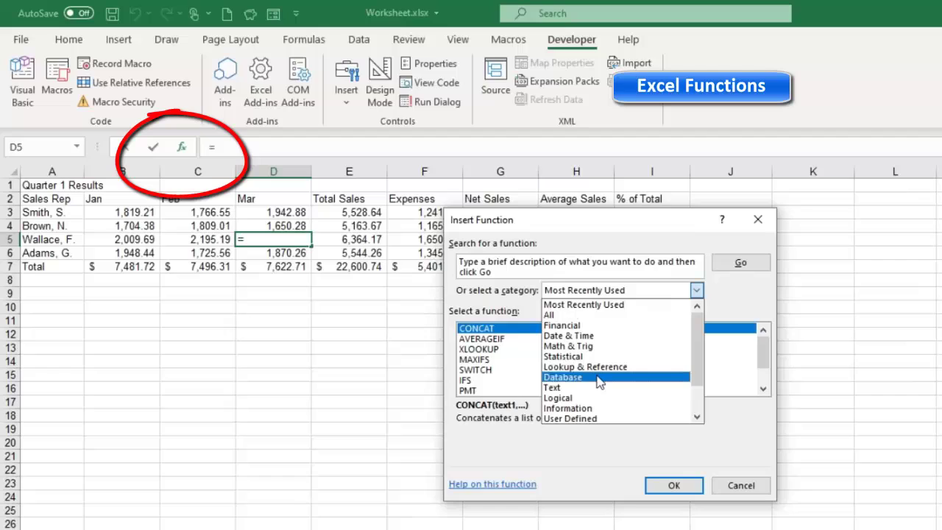
pyautogui.click(577, 419)
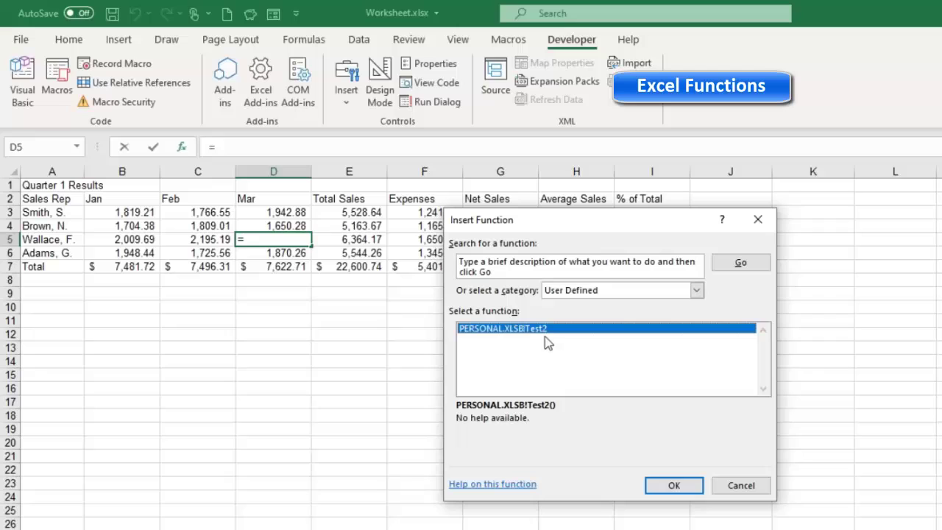
# Run PERSONAL.XLSB!Test2, dismiss its message showing 2, and cancel so D5 stays unchanged
pyautogui.click(668, 487)
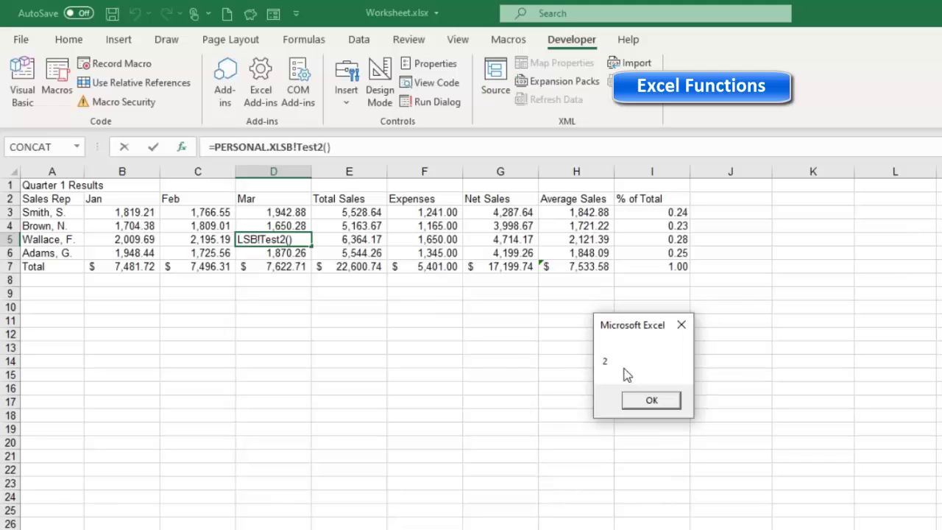
pyautogui.click(651, 403)
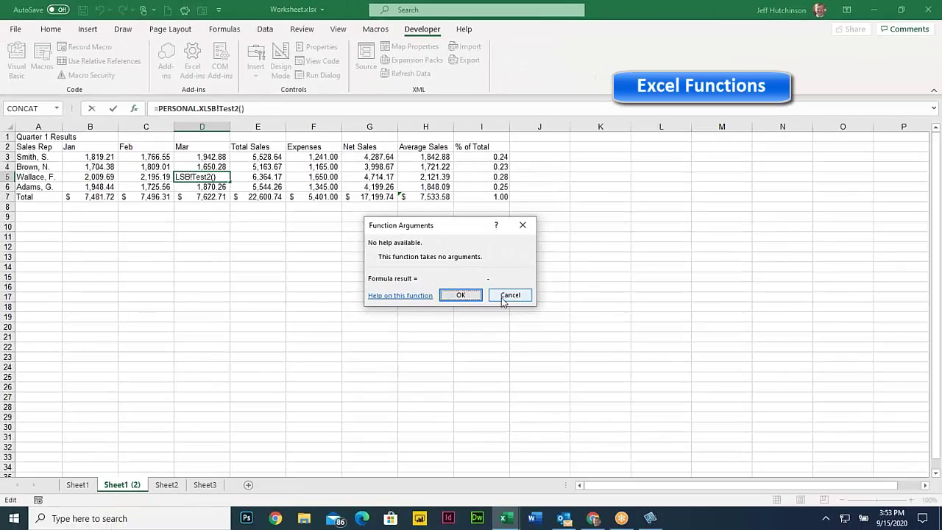
pyautogui.click(506, 298)
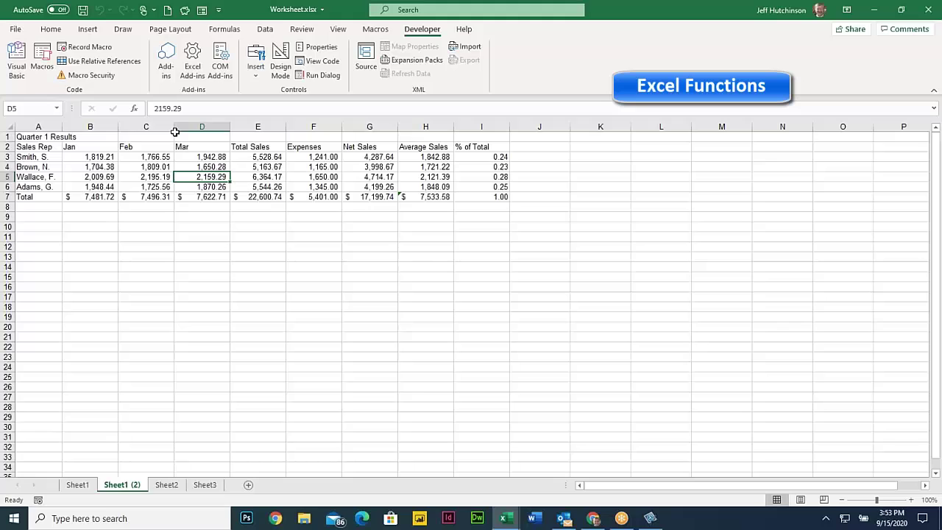
pyautogui.click(134, 110)
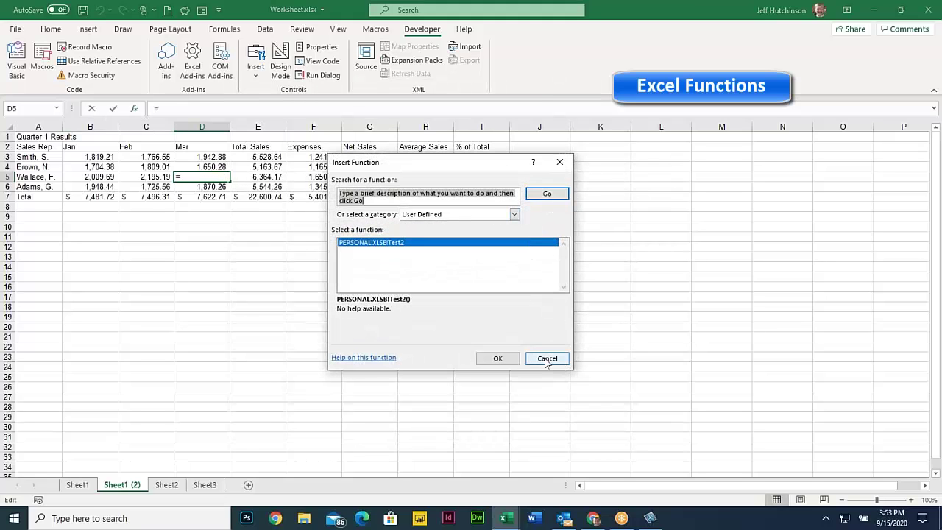
pyautogui.moveTo(546, 358)
pyautogui.mouseDown()
pyautogui.moveTo(609, 410)
pyautogui.moveTo(548, 356)
pyautogui.mouseUp()
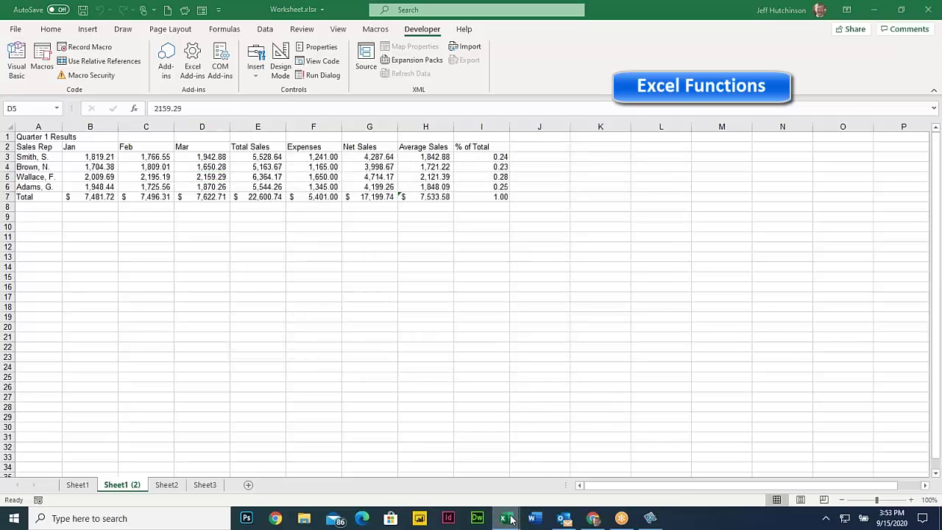
# Return to the PDF, scroll to Practice Exercise 222 and highlight the Sub Test line
pyautogui.click(593, 518)
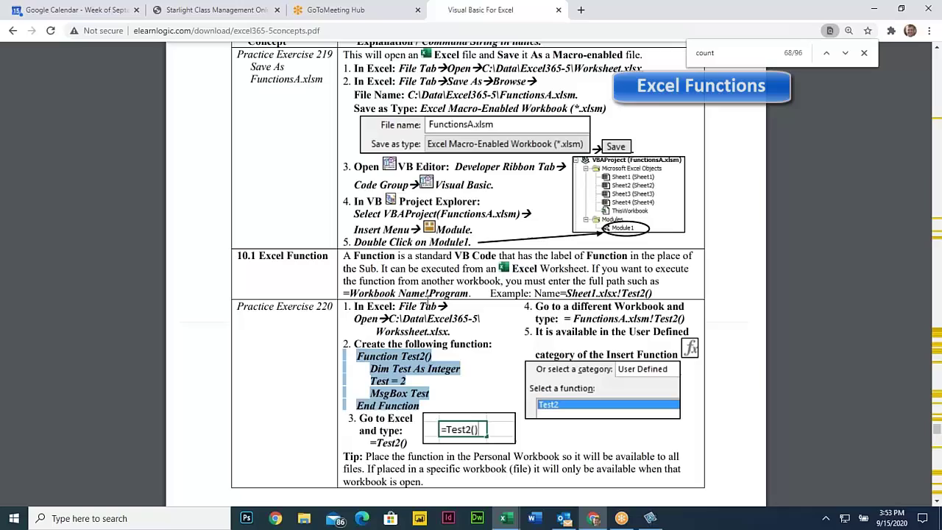
pyautogui.scroll(-7, 439, 294)
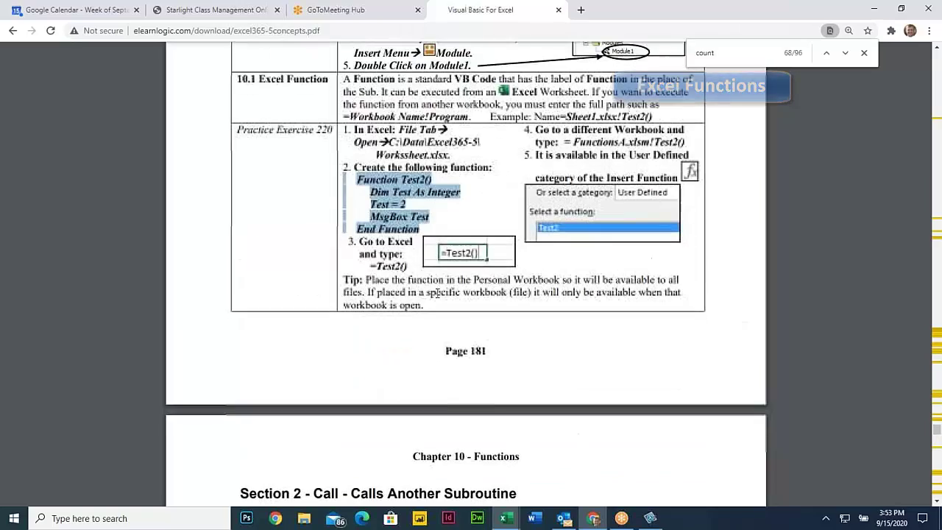
pyautogui.scroll(-3, 435, 312)
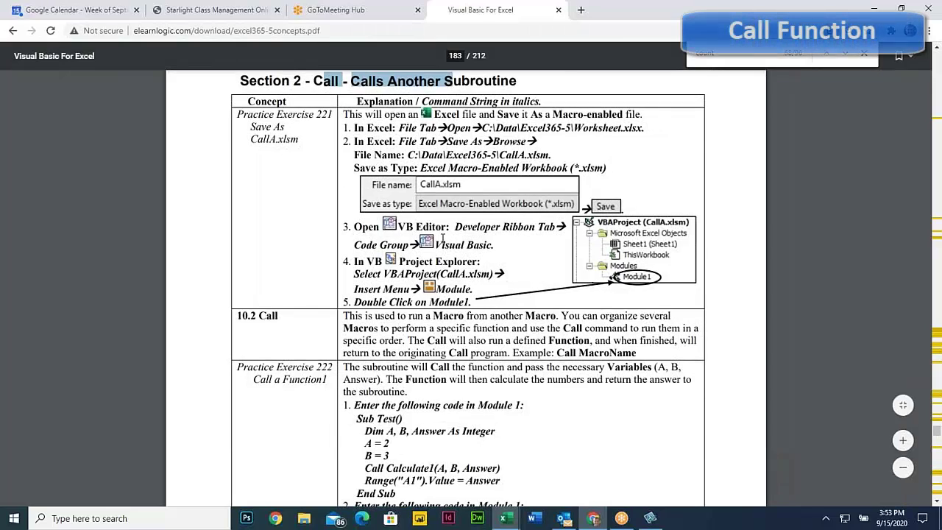
pyautogui.scroll(-4, 442, 234)
pyautogui.scroll(2, 408, 329)
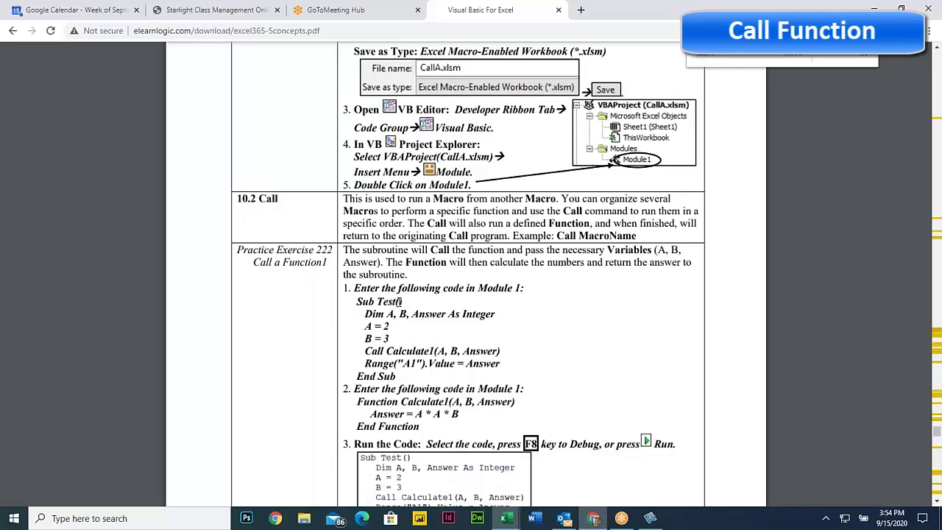
pyautogui.moveTo(359, 300); pyautogui.dragTo(406, 301)
pyautogui.click(402, 302)
# Highlight the Dim A, B, Answer declaration and the Call Calculate1 line's arguments B and Answer
pyautogui.moveTo(366, 314); pyautogui.dragTo(481, 314)
pyautogui.click(442, 316)
pyautogui.click(481, 314)
pyautogui.moveTo(366, 327); pyautogui.dragTo(393, 338)
pyautogui.click(367, 352)
pyautogui.moveTo(388, 351); pyautogui.dragTo(431, 351)
pyautogui.click(366, 328)
pyautogui.moveTo(388, 351); pyautogui.dragTo(431, 351)
pyautogui.click(453, 352)
pyautogui.doubleClick(453, 351)
pyautogui.moveTo(463, 351); pyautogui.dragTo(493, 346)
pyautogui.scroll(-1, 407, 358)
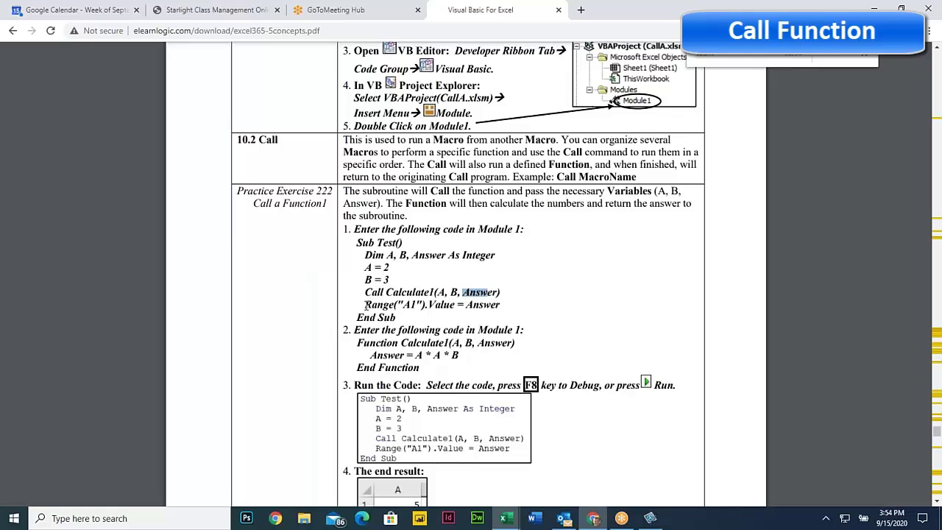
# Highlight the Call Calculate1 line, the function's parameters, the A * A * B formula and End Function
pyautogui.moveTo(366, 292); pyautogui.dragTo(503, 292)
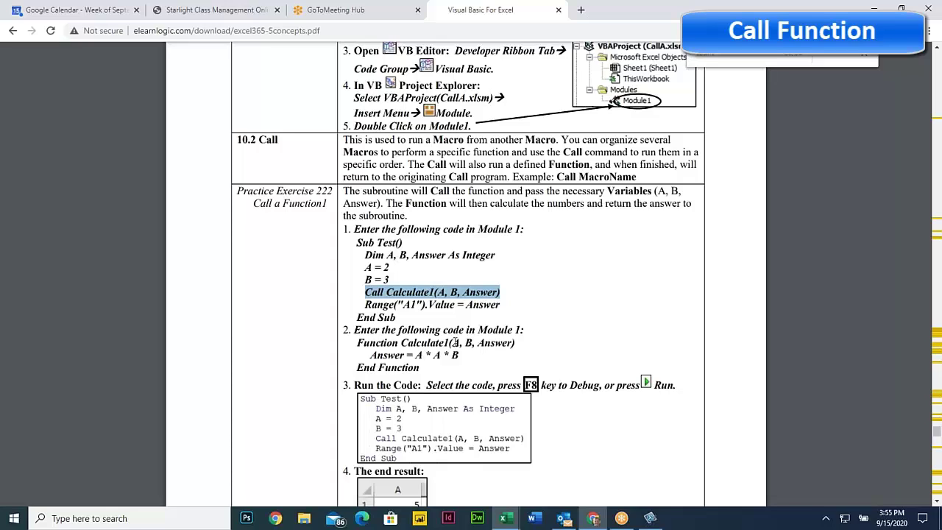
pyautogui.moveTo(451, 343); pyautogui.dragTo(499, 343)
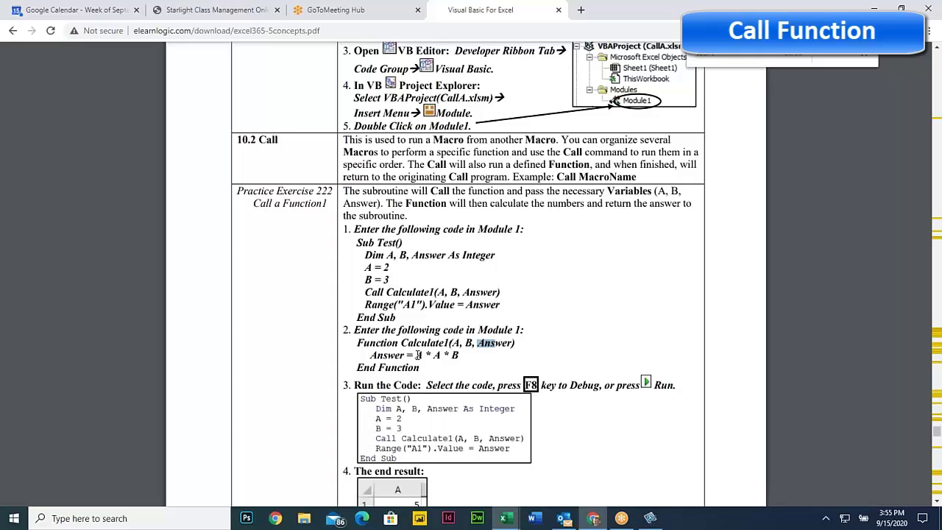
pyautogui.moveTo(415, 355); pyautogui.dragTo(461, 355)
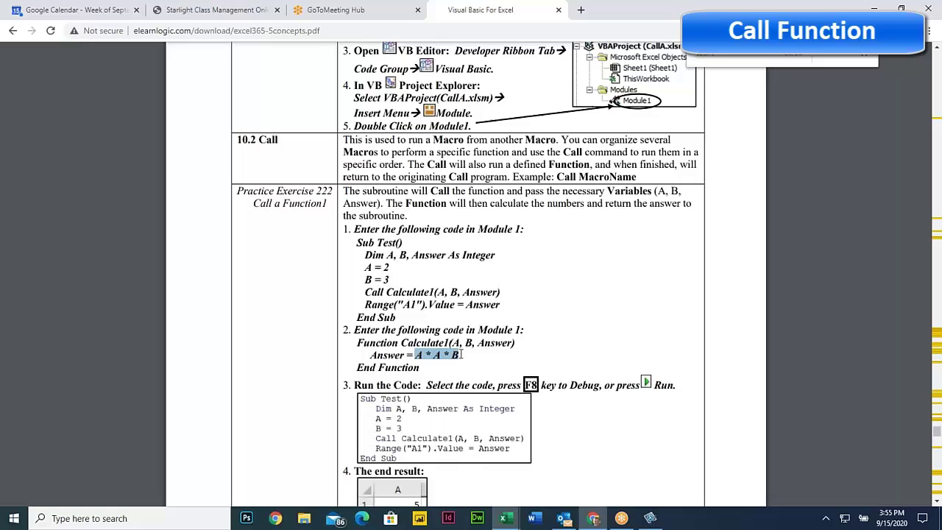
pyautogui.click(461, 354)
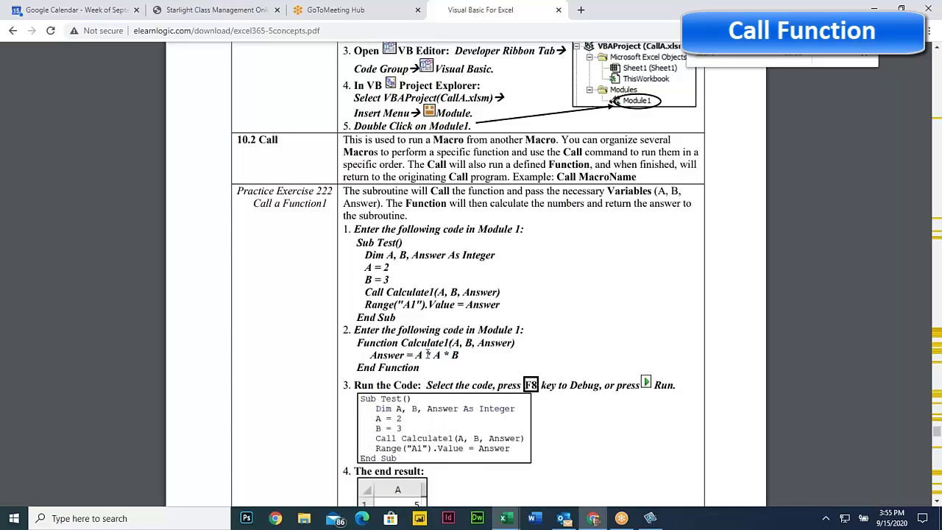
pyautogui.moveTo(370, 355); pyautogui.dragTo(410, 355)
pyautogui.click(410, 354)
pyautogui.moveTo(358, 367); pyautogui.dragTo(416, 372)
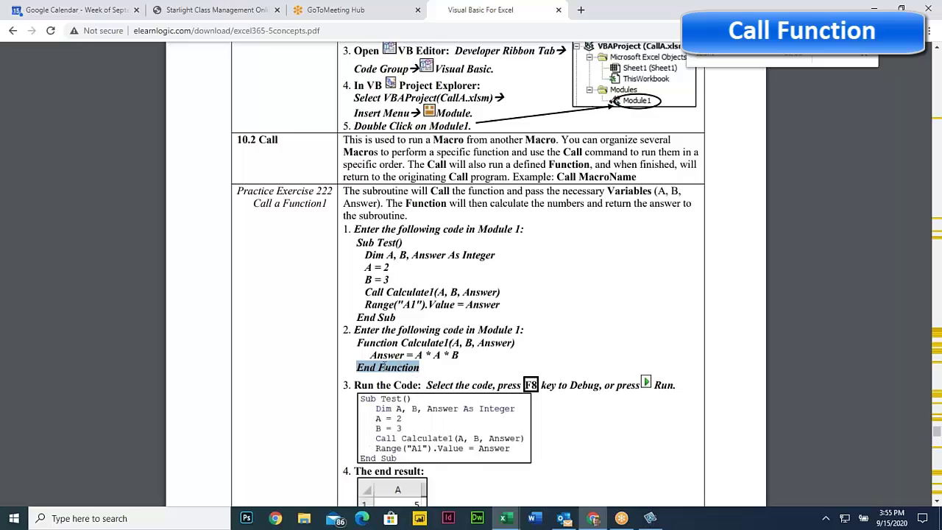
# Highlight the Call line's arguments, the Calculate1 header with its formula, and the 10.2 Call heading
pyautogui.moveTo(424, 292); pyautogui.dragTo(487, 293)
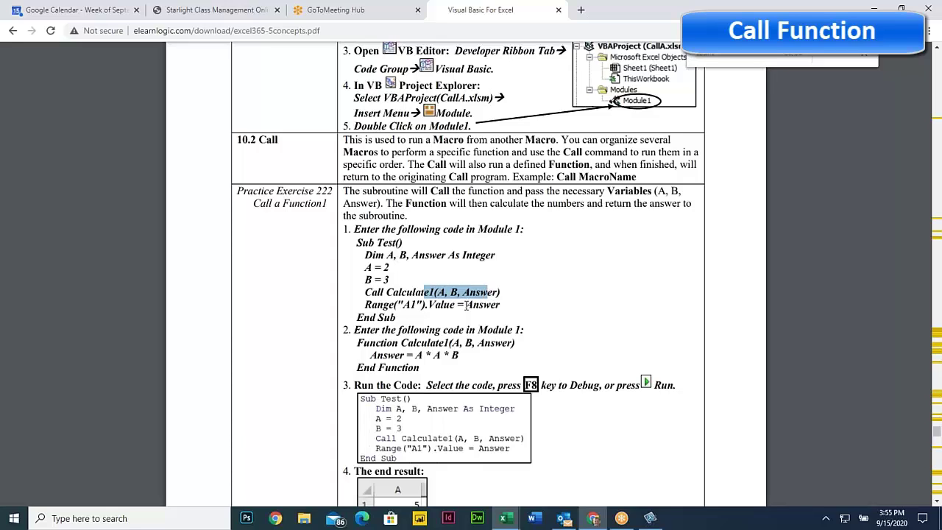
pyautogui.click(469, 305)
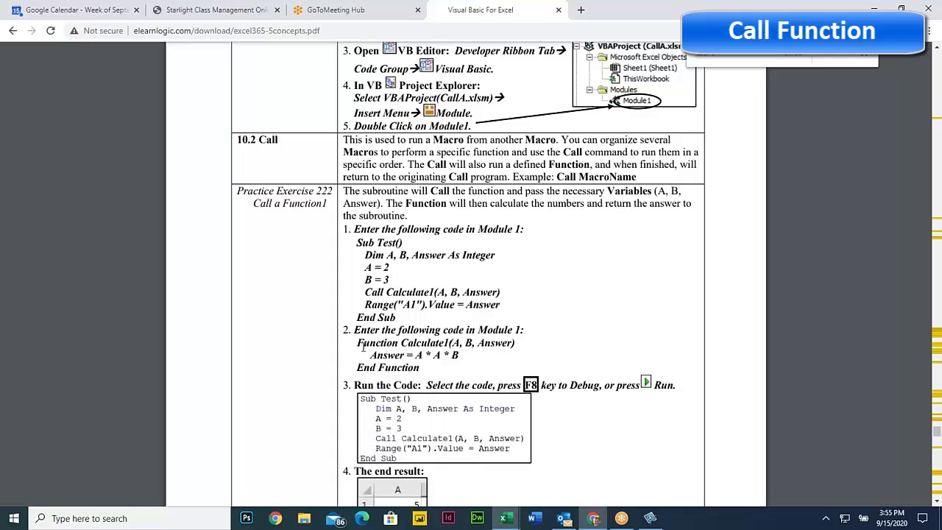
pyautogui.moveTo(358, 343); pyautogui.dragTo(432, 366)
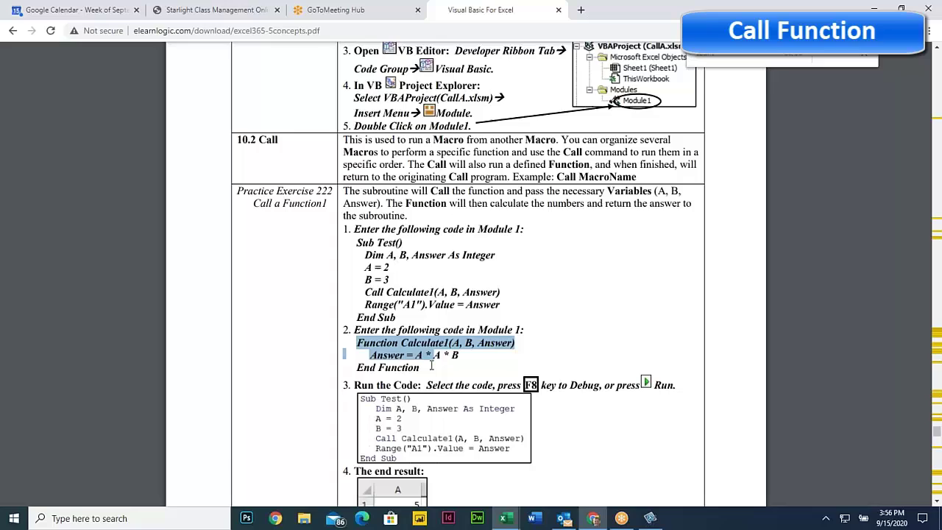
pyautogui.click(386, 329)
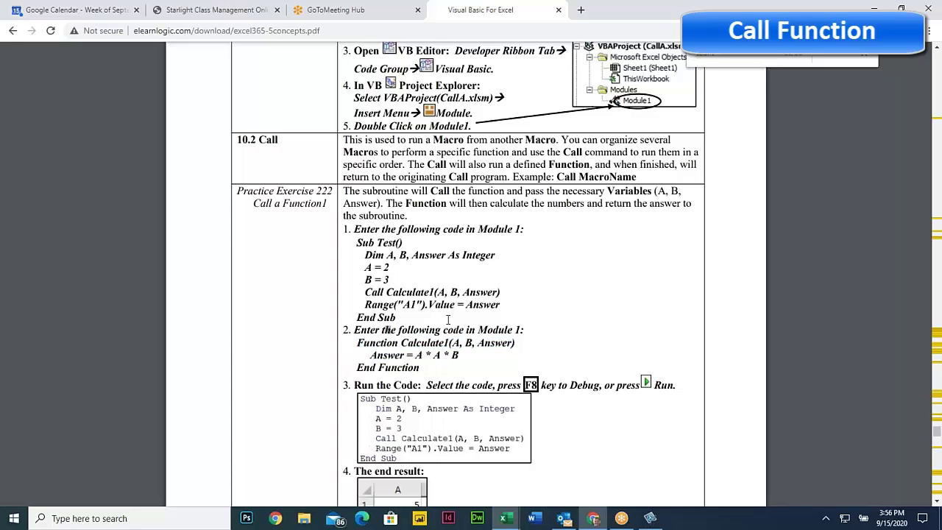
pyautogui.moveTo(251, 139); pyautogui.dragTo(318, 149)
pyautogui.click(420, 325)
# Highlight Exercise 224's RunAgain code, vbOK branch and ClearAllFormats sub, then scroll to Section 3
pyautogui.scroll(-5, 421, 346)
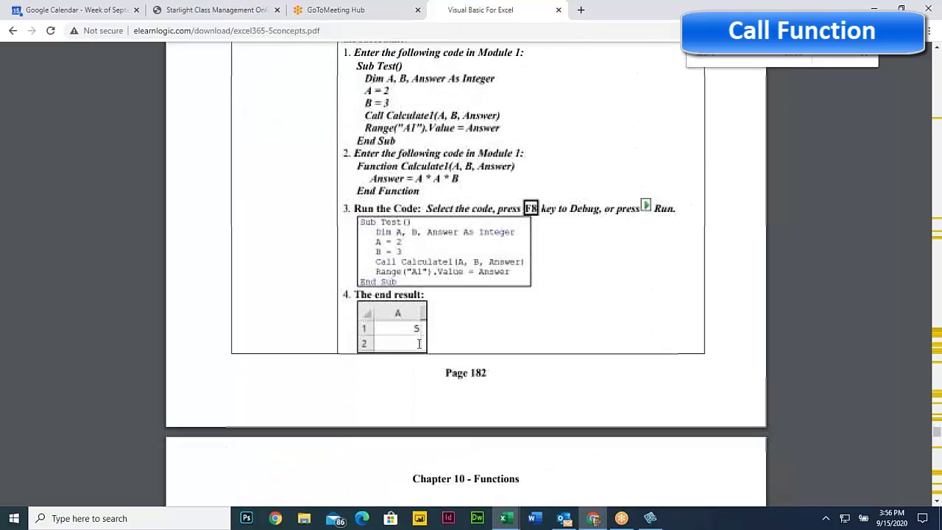
pyautogui.scroll(-6, 420, 343)
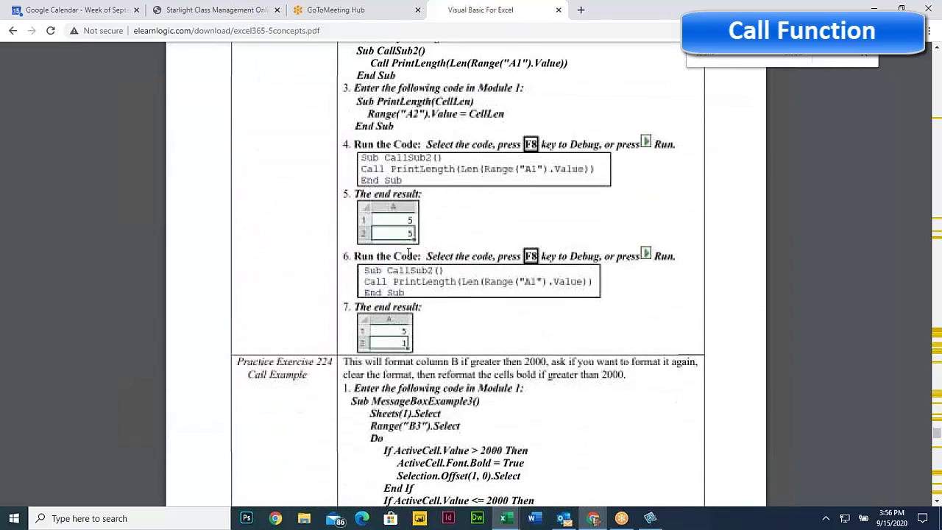
pyautogui.scroll(-3, 421, 243)
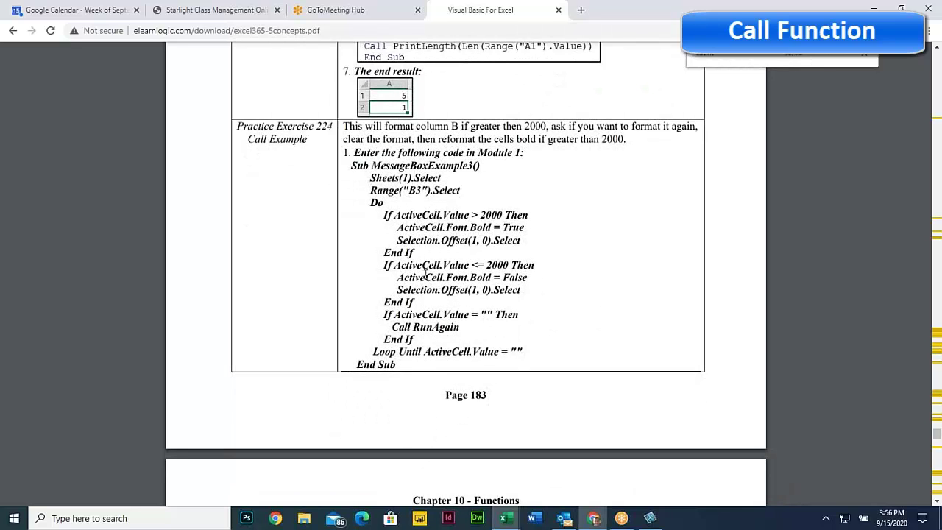
pyautogui.scroll(-5, 424, 271)
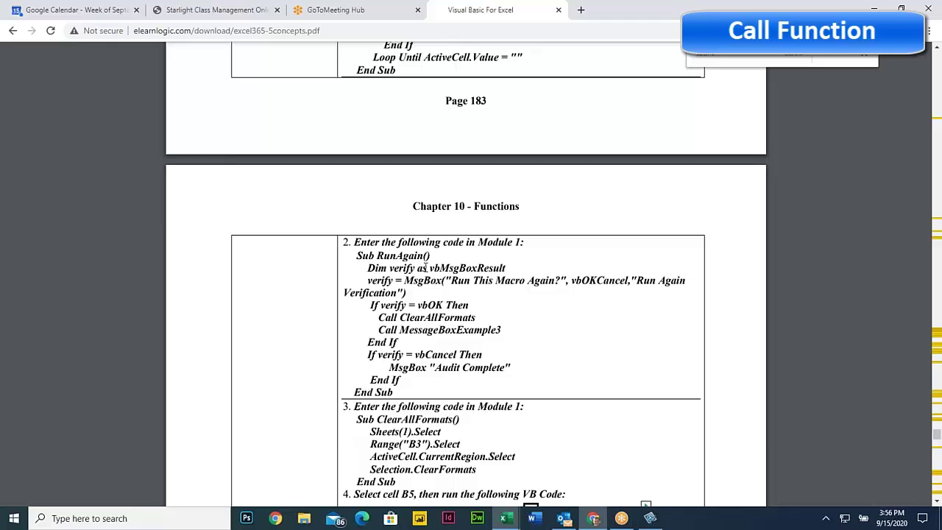
pyautogui.scroll(1, 425, 267)
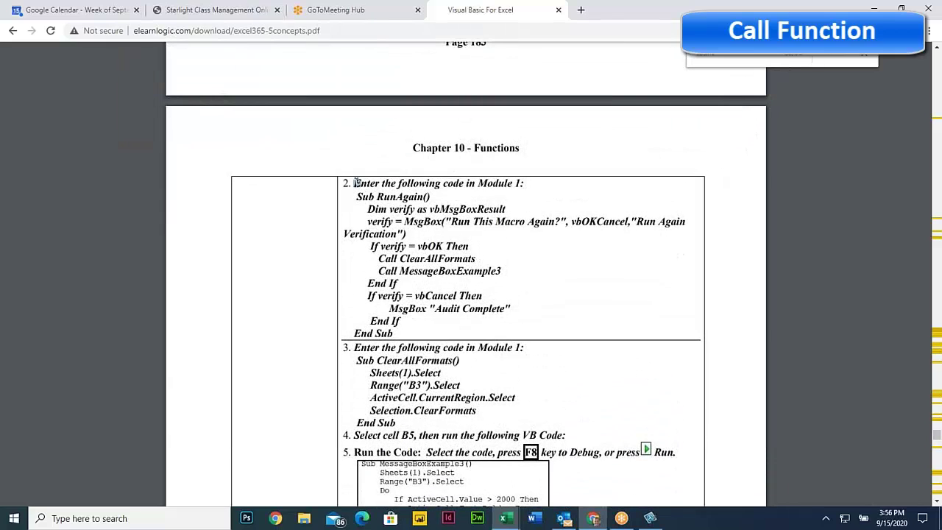
pyautogui.moveTo(354, 183); pyautogui.dragTo(490, 276)
pyautogui.moveTo(353, 347); pyautogui.dragTo(487, 434)
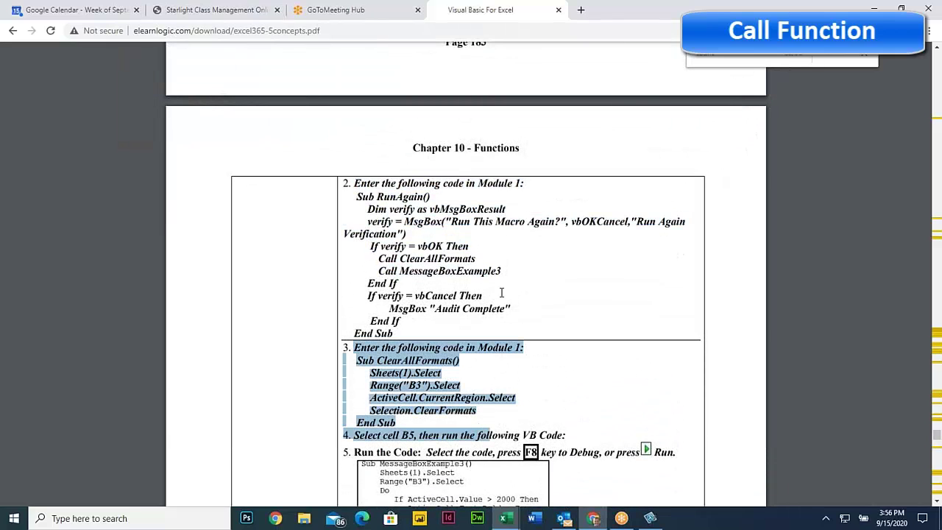
pyautogui.moveTo(395, 250); pyautogui.dragTo(488, 262)
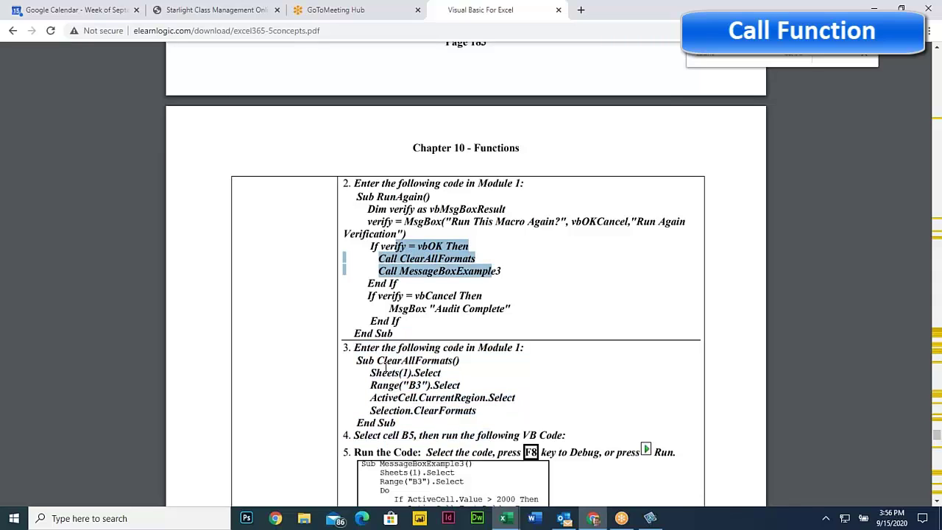
pyautogui.moveTo(378, 361); pyautogui.dragTo(464, 362)
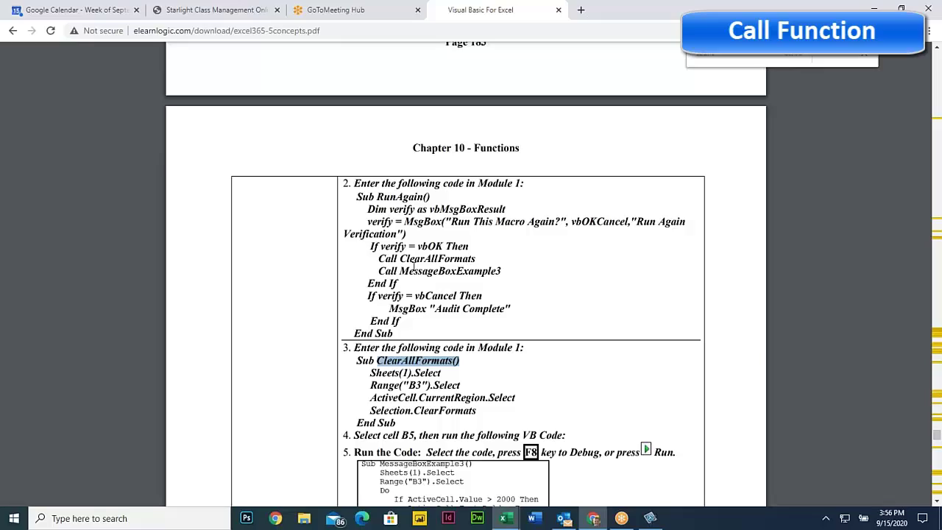
pyautogui.click(424, 258)
pyautogui.scroll(-6, 445, 327)
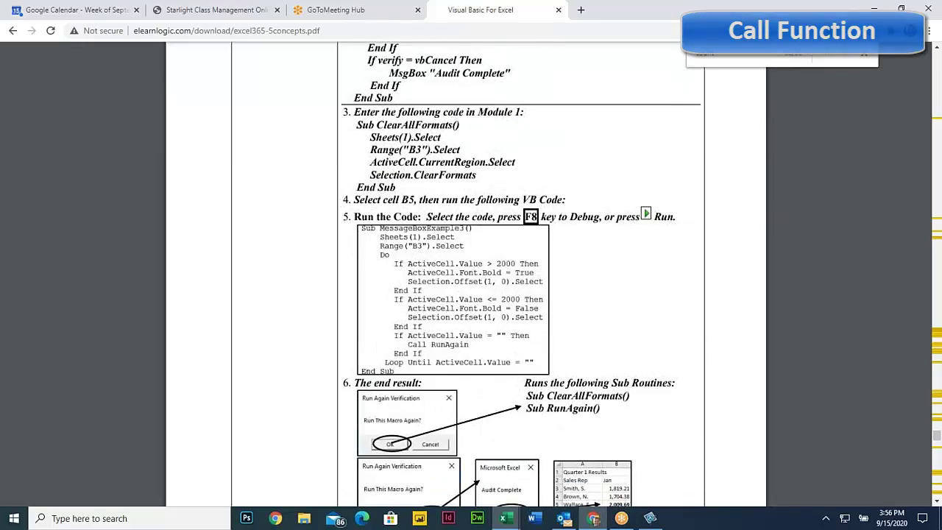
pyautogui.scroll(-5, 465, 295)
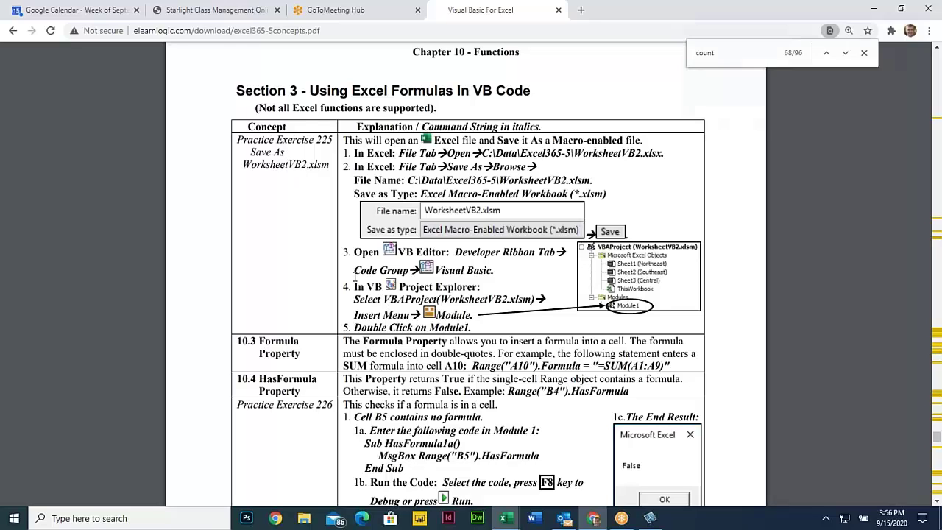
# Highlight the Section 3 heading and the Date keyword in the 10.5 Date example
pyautogui.moveTo(320, 90); pyautogui.dragTo(531, 90)
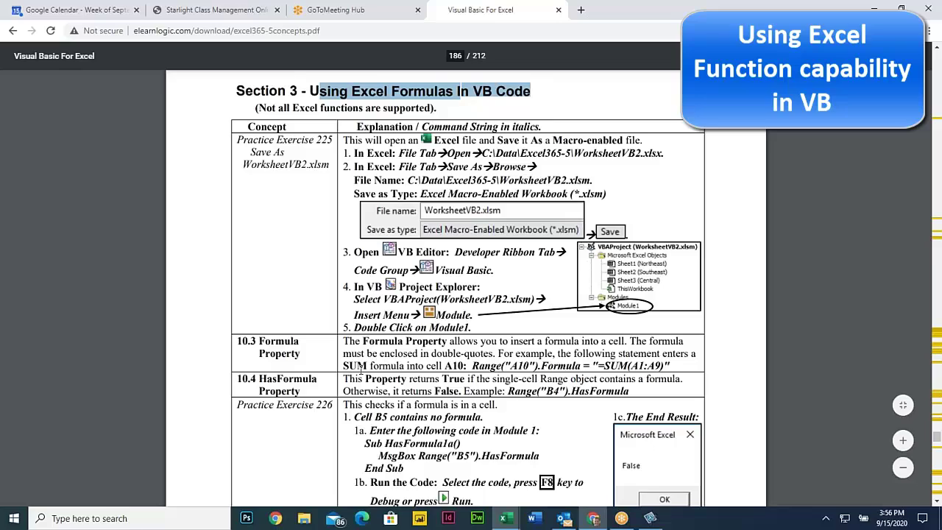
pyautogui.scroll(-5, 360, 366)
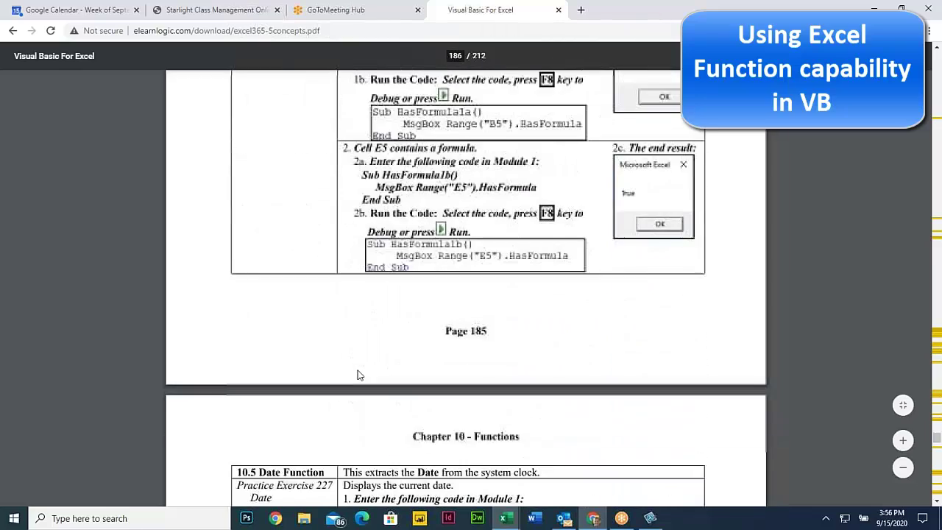
pyautogui.scroll(-2, 359, 375)
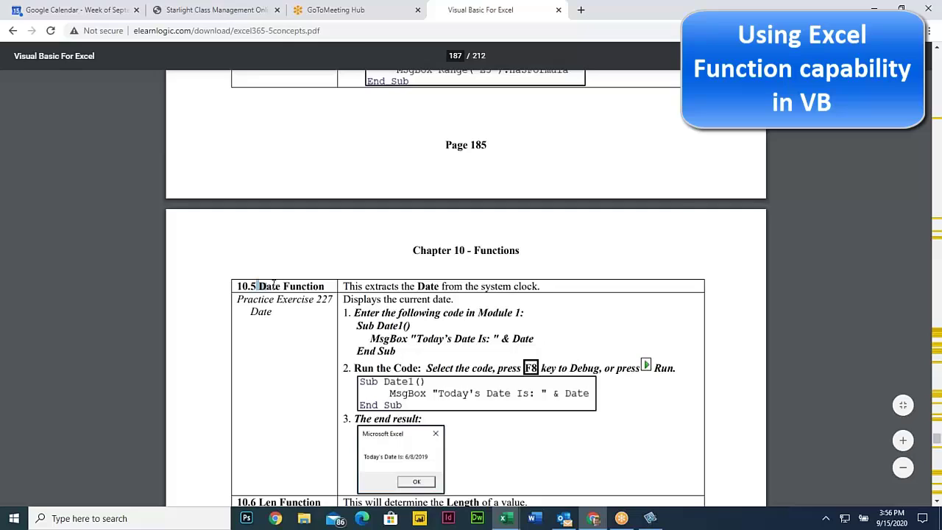
pyautogui.moveTo(273, 284); pyautogui.dragTo(283, 285)
pyautogui.moveTo(512, 338); pyautogui.dragTo(537, 339)
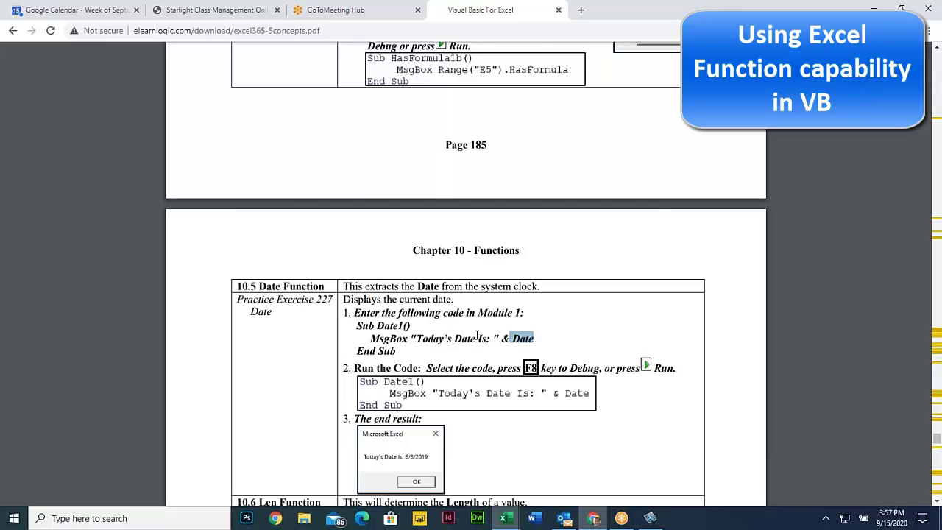
pyautogui.click(514, 336)
# Highlight Len in the 10.6 NameLength line and scroll on to 10.7 Math.Rnd
pyautogui.scroll(-3, 452, 346)
pyautogui.moveTo(250, 266); pyautogui.dragTo(309, 266)
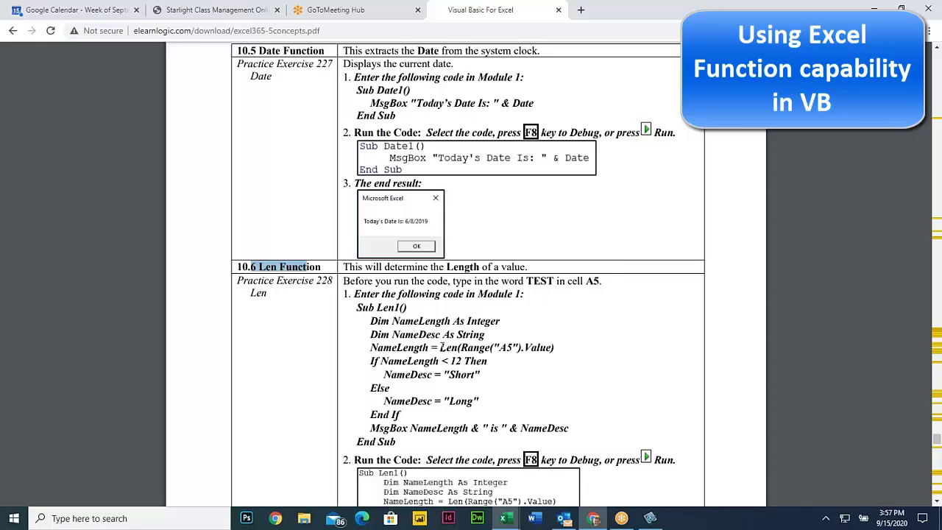
pyautogui.moveTo(441, 347); pyautogui.dragTo(457, 347)
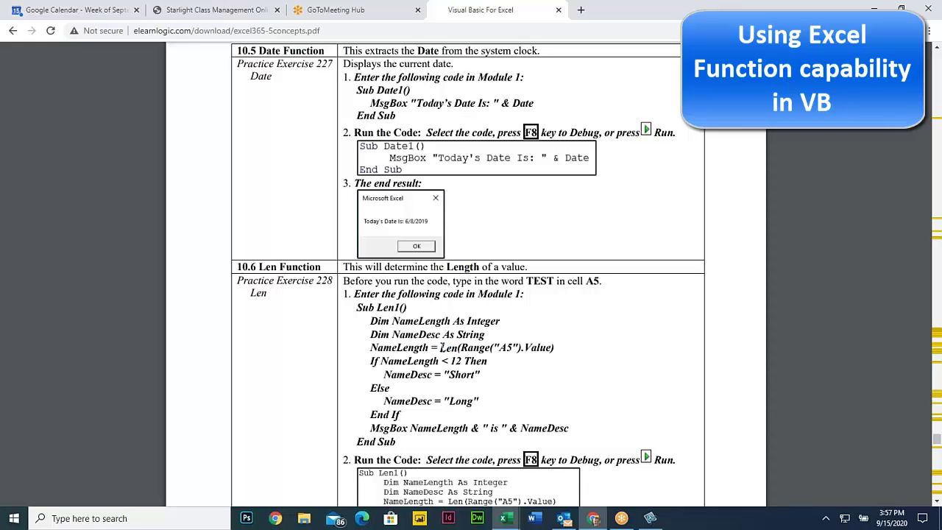
pyautogui.scroll(-6, 456, 353)
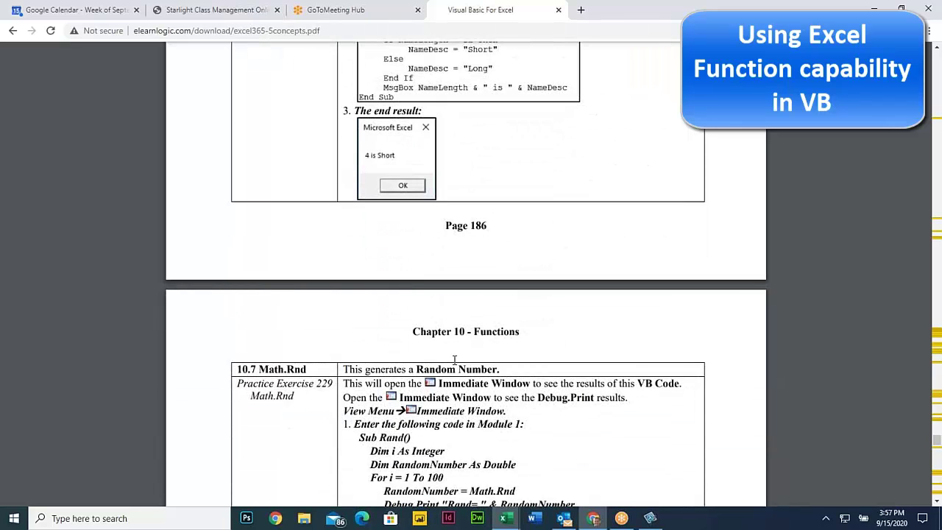
# Highlight Math.Rnd in the RandomNumber line of the 10.7 example
pyautogui.scroll(-2, 455, 359)
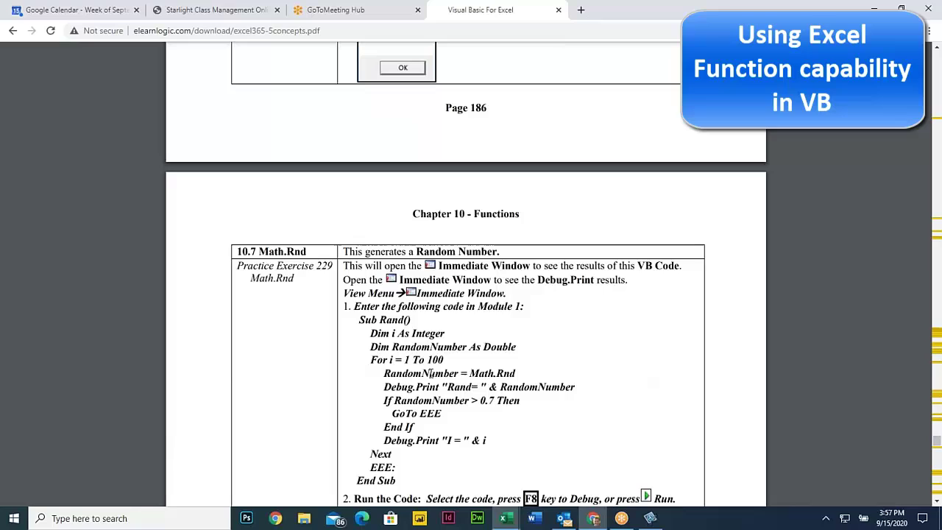
pyautogui.moveTo(469, 373); pyautogui.dragTo(513, 373)
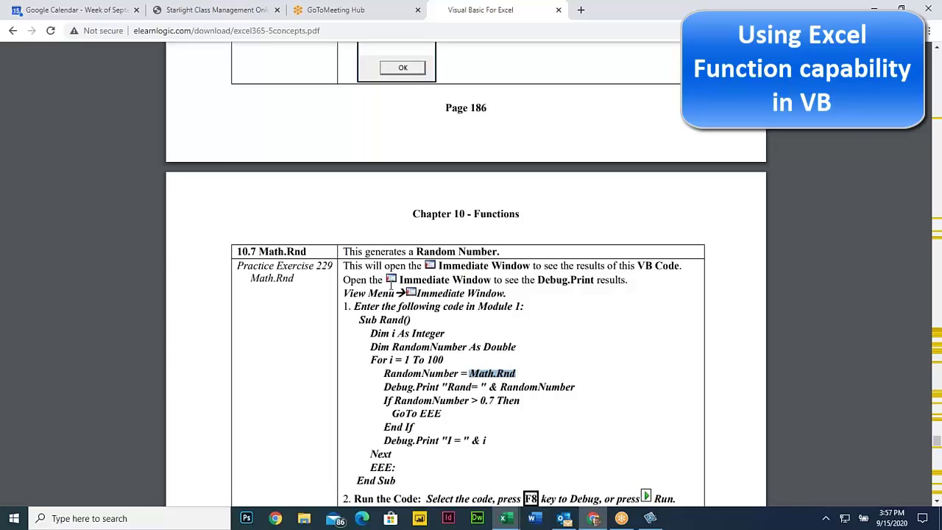
pyautogui.click(402, 312)
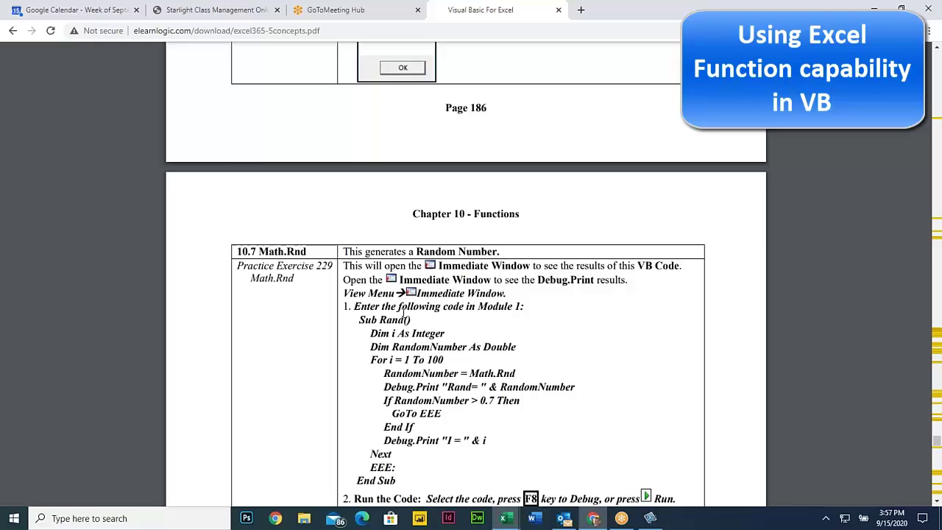
# Highlight the start of the Sum Function section and scroll on to Section 4 - Run On Open
pyautogui.scroll(-13, 434, 346)
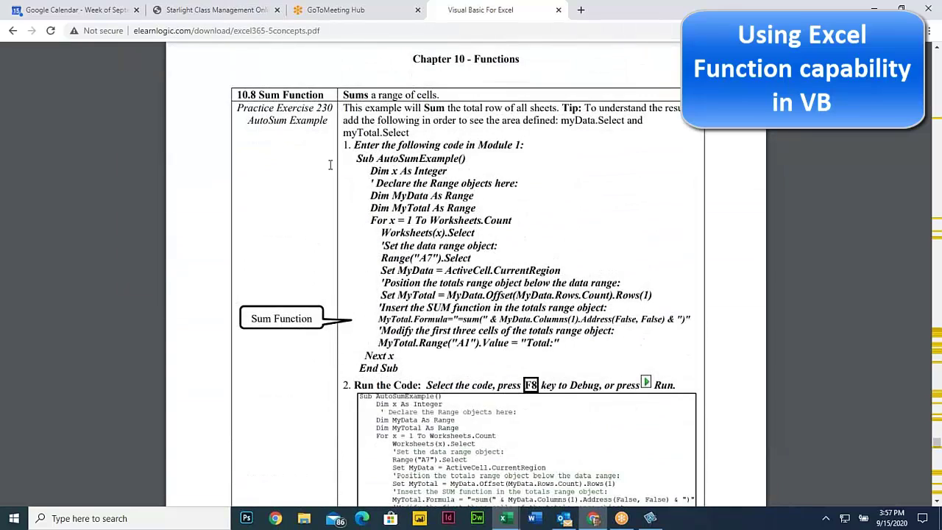
pyautogui.moveTo(267, 95); pyautogui.dragTo(483, 248)
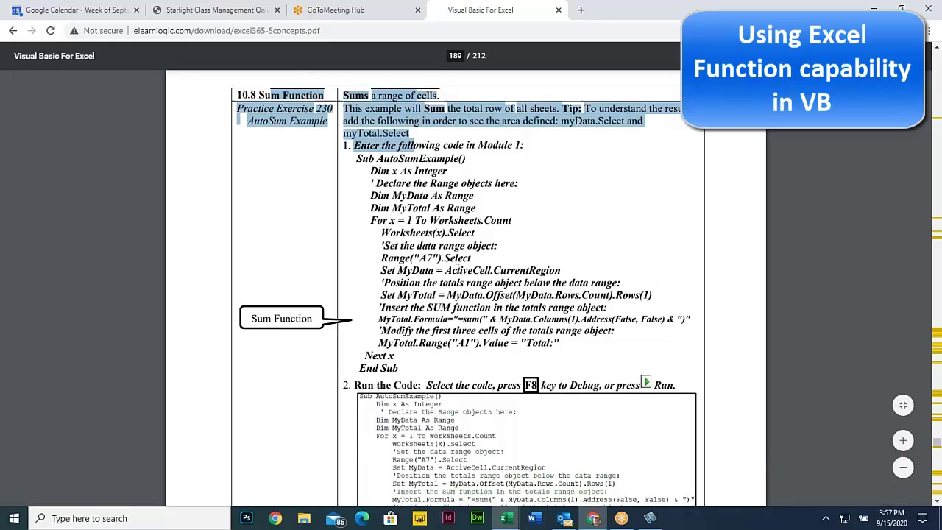
pyautogui.click(461, 270)
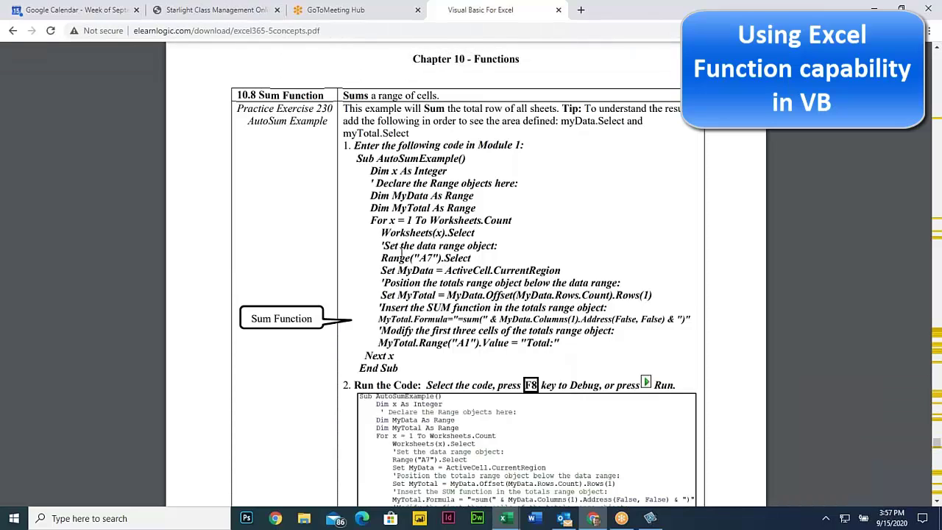
pyautogui.scroll(-7, 403, 265)
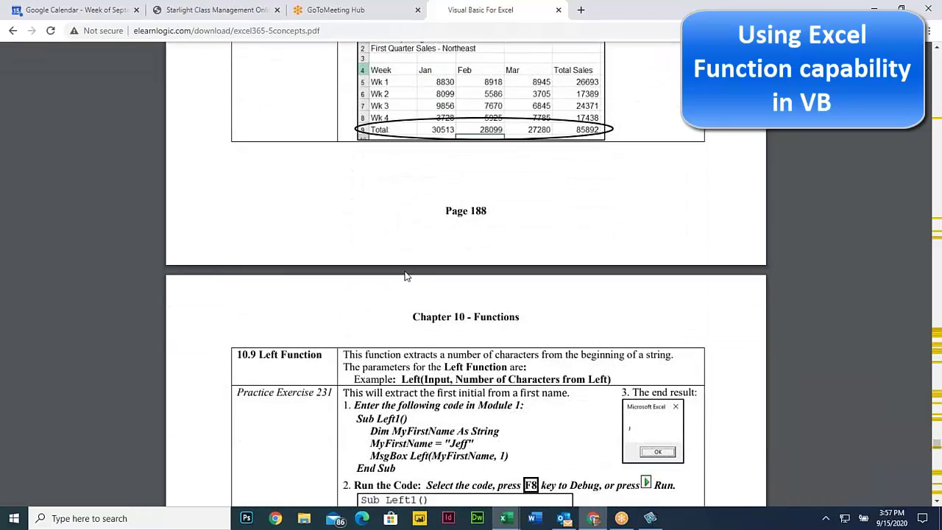
pyautogui.scroll(-6, 404, 276)
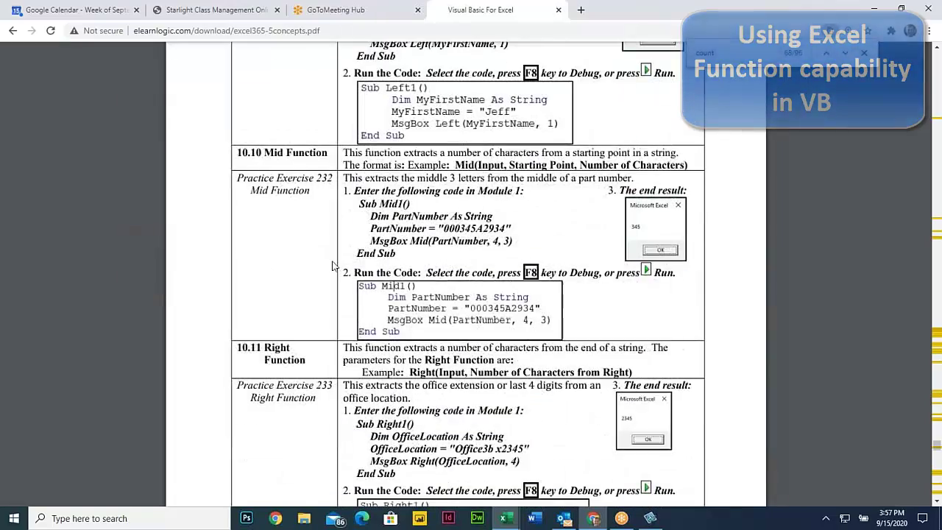
pyautogui.scroll(-7, 332, 267)
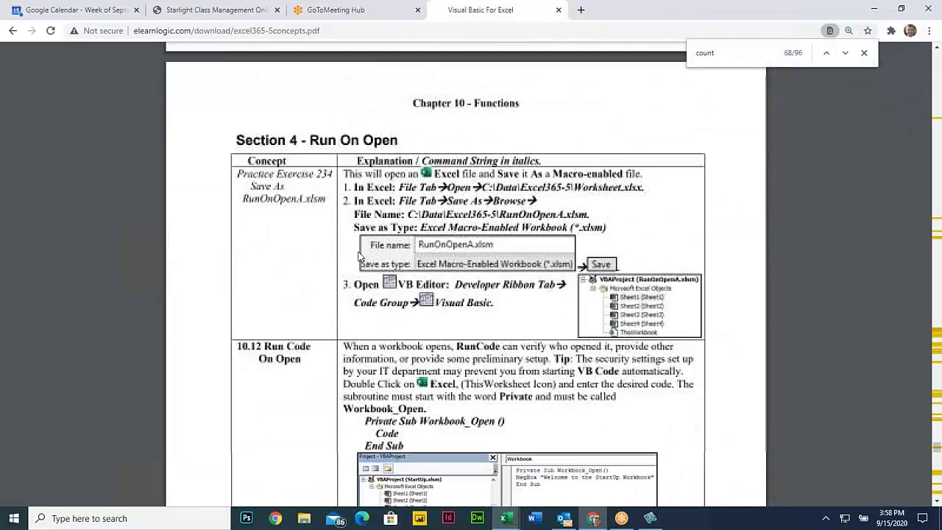
# Highlight the Run On Open heading and the Private Sub Workbook_Open line
pyautogui.moveTo(309, 140); pyautogui.dragTo(397, 139)
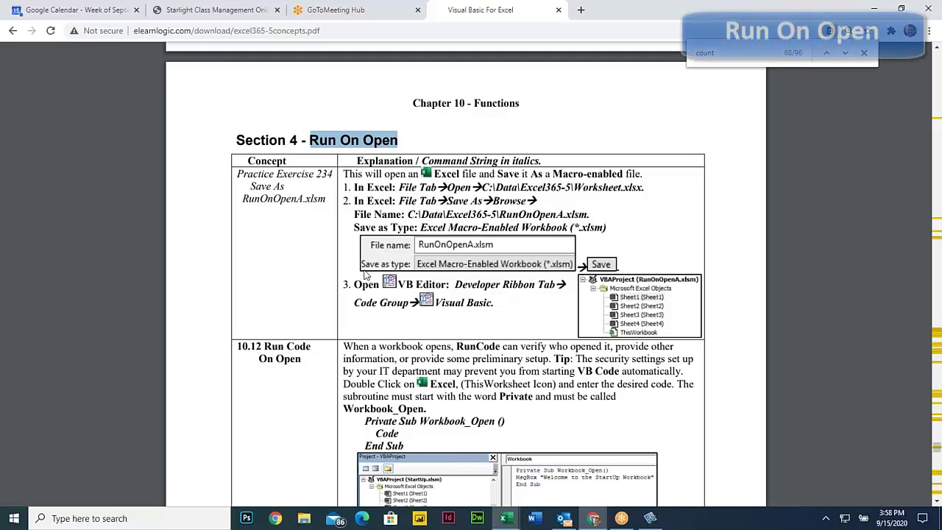
pyautogui.doubleClick(285, 346)
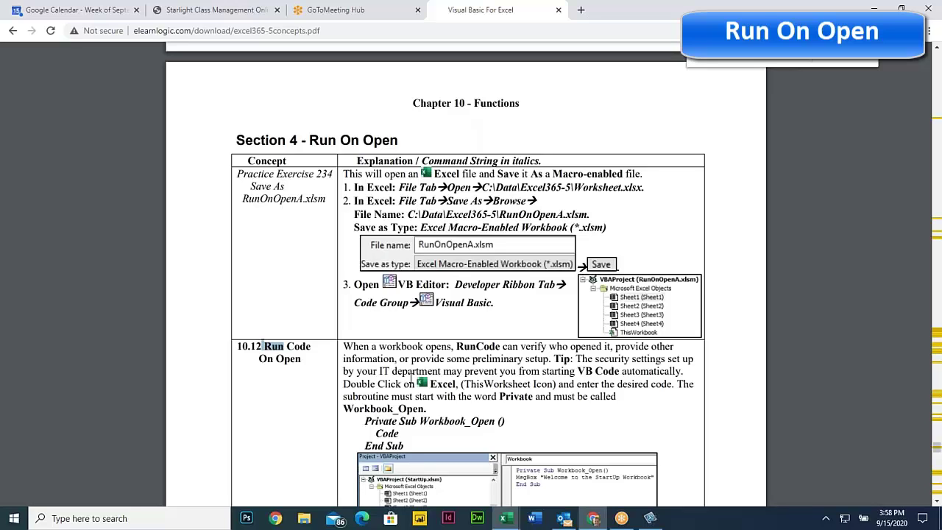
pyautogui.scroll(-3, 465, 315)
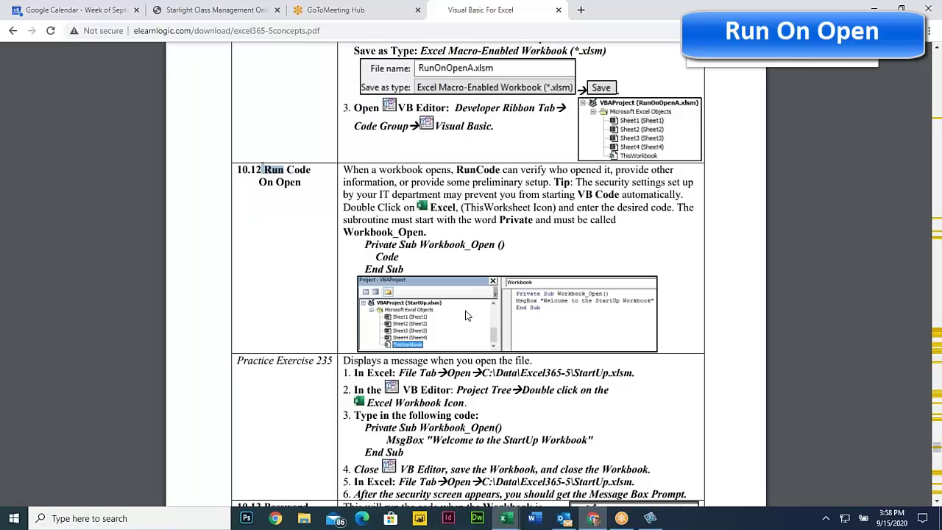
pyautogui.moveTo(365, 245); pyautogui.dragTo(417, 245)
pyautogui.click(401, 244)
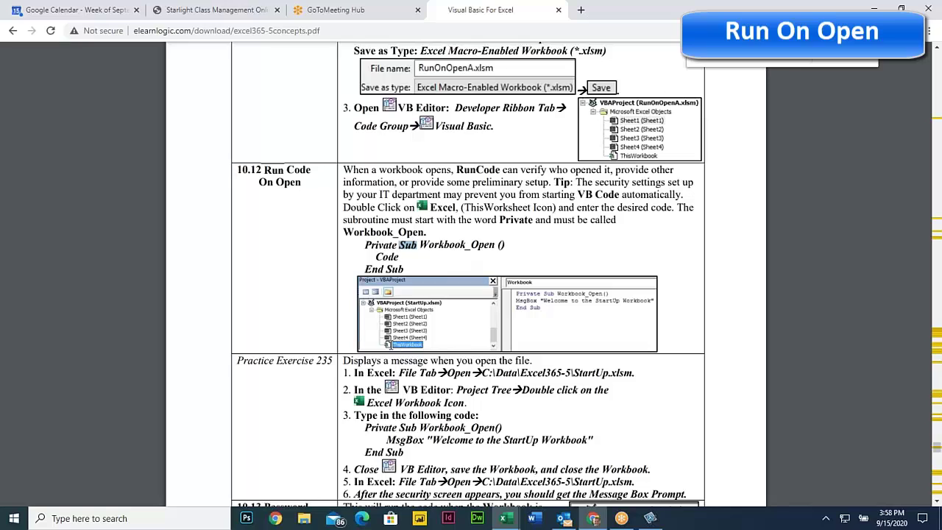
pyautogui.click(389, 343)
# Copy Exercise 235's three-line Workbook_Open code and bring up the Worksheet.xlsx workbook
pyautogui.scroll(-2, 449, 380)
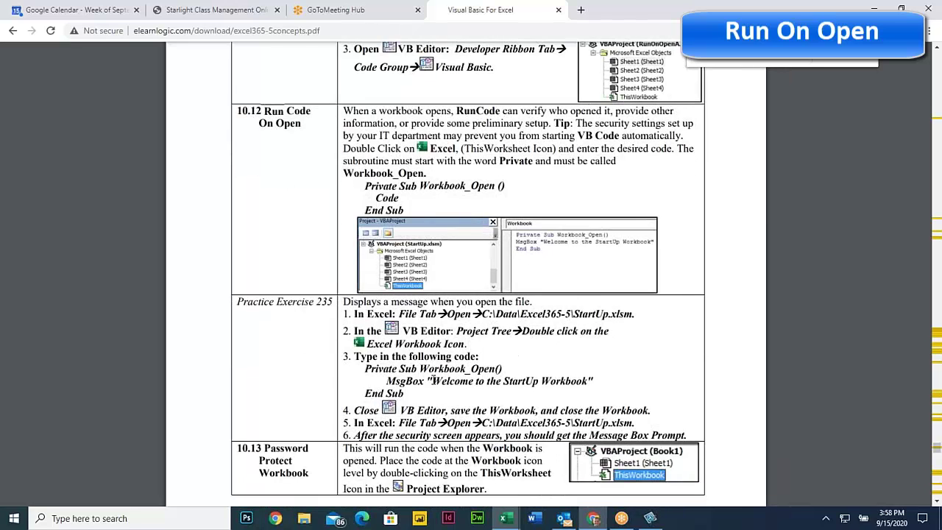
pyautogui.scroll(-2, 434, 380)
pyautogui.moveTo(364, 310); pyautogui.dragTo(376, 310)
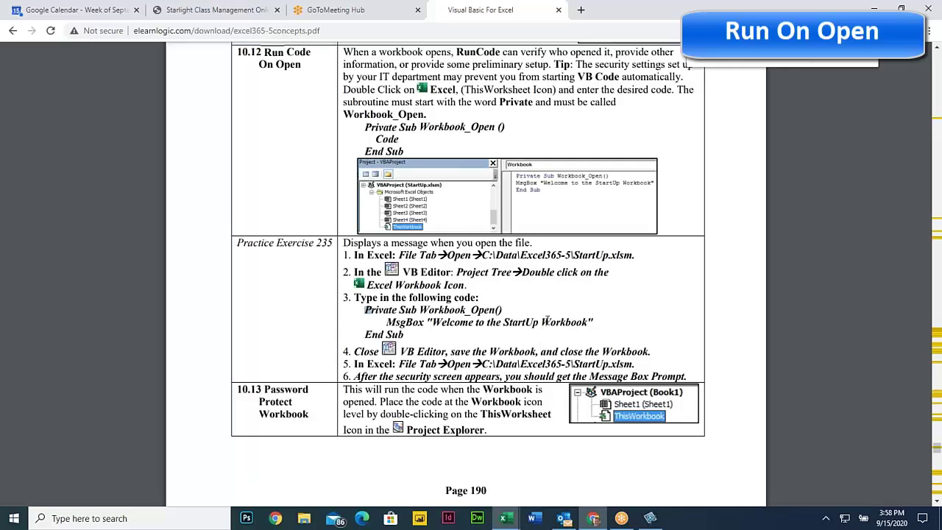
pyautogui.moveTo(364, 310); pyautogui.dragTo(406, 334)
pyautogui.rightClick(375, 312)
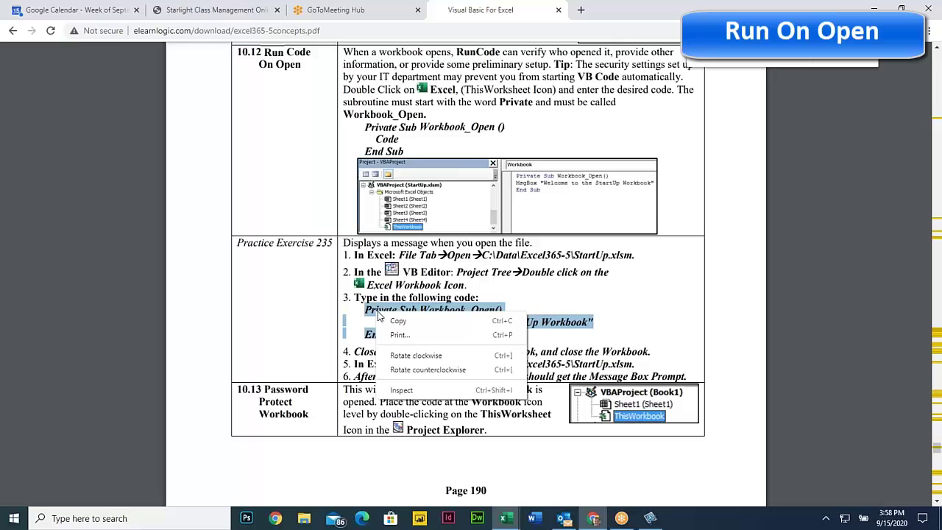
pyautogui.click(399, 312)
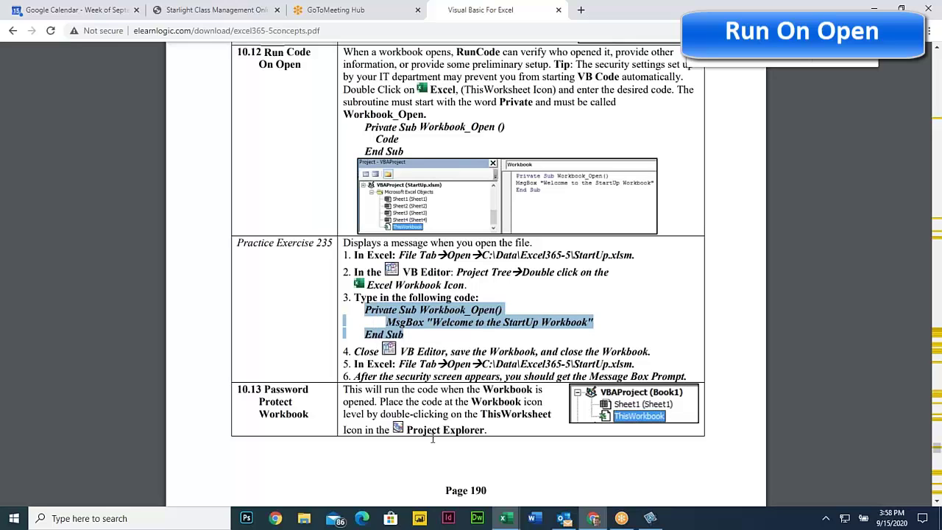
pyautogui.moveTo(505, 518)
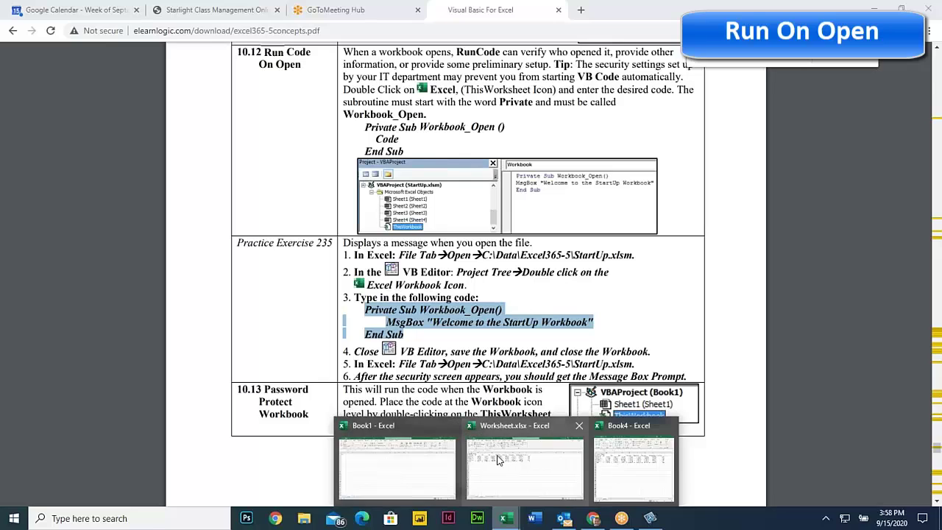
pyautogui.click(497, 459)
# Open the ThisWorkbook code module of Worksheet.xlsx in the Visual Basic editor
pyautogui.click(292, 349)
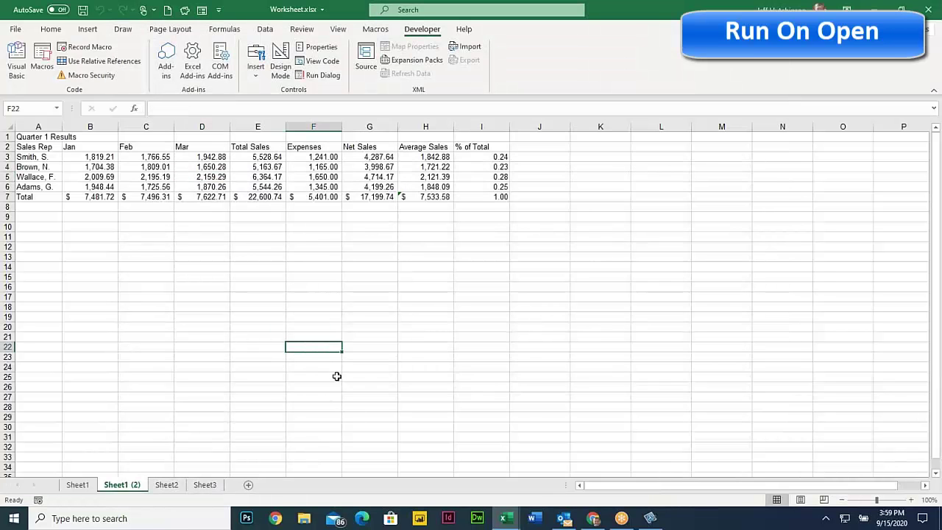
pyautogui.moveTo(505, 519)
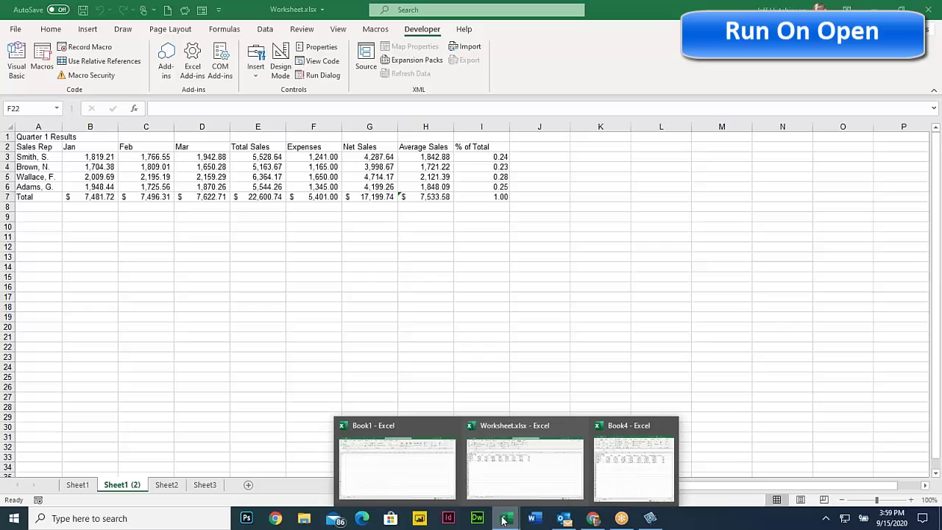
pyautogui.click(17, 67)
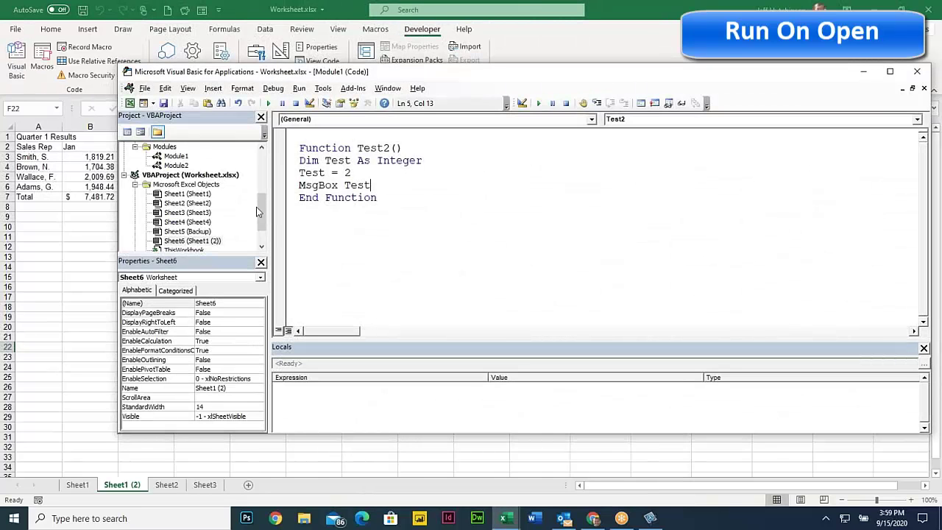
pyautogui.scroll(-1, 221, 221)
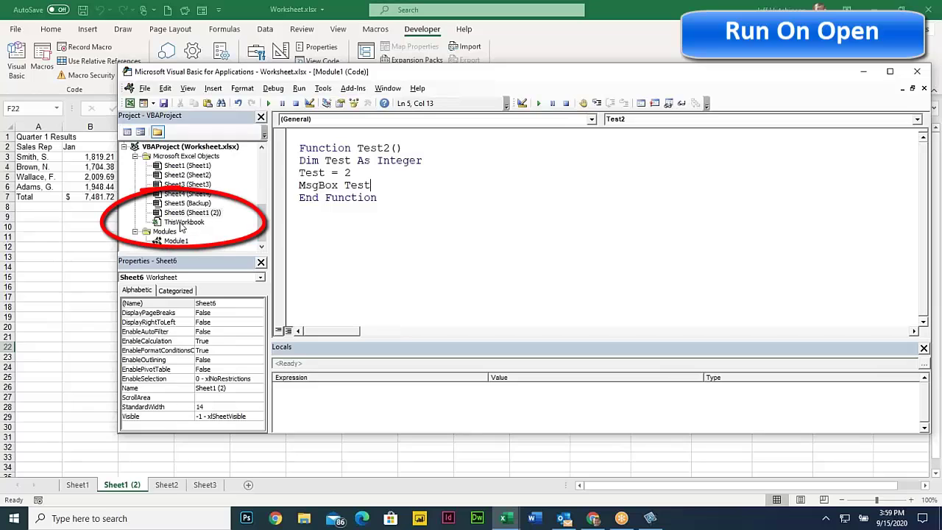
pyautogui.click(181, 223)
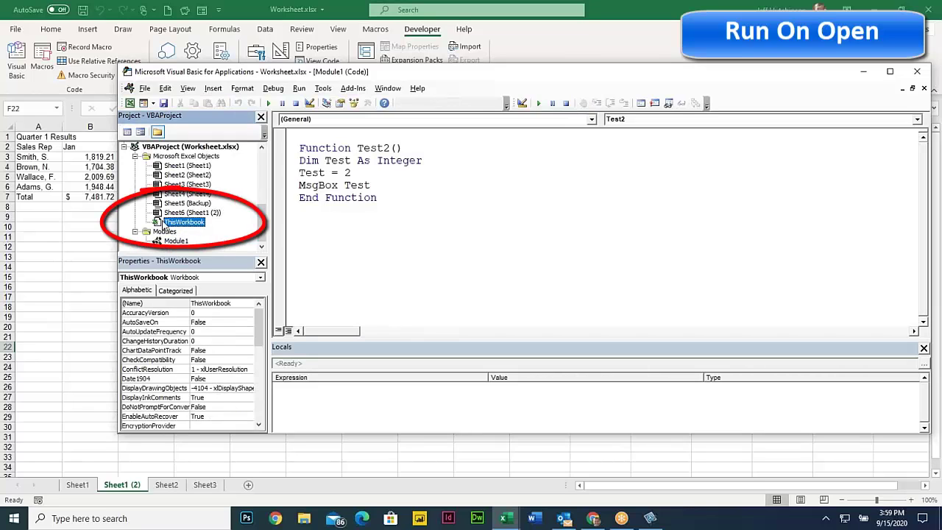
pyautogui.doubleClick(164, 222)
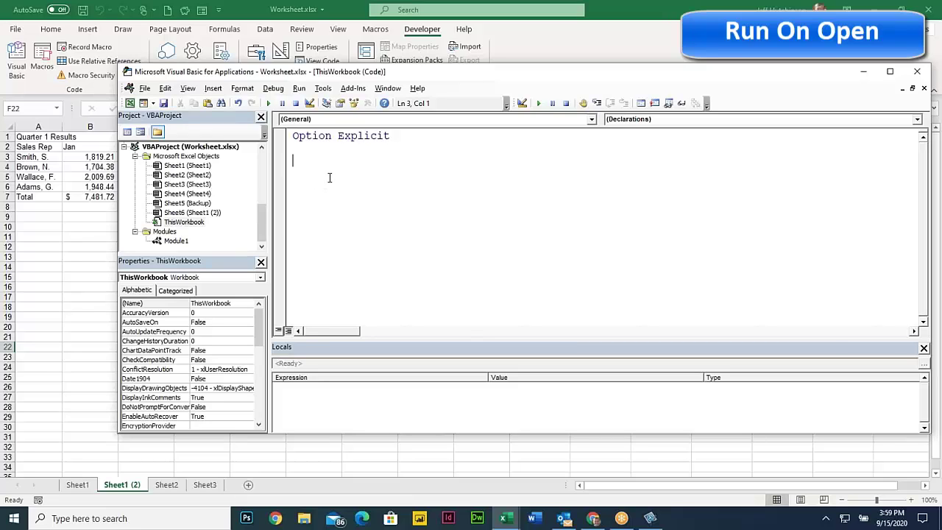
# Paste the Workbook_Open welcome-message code into ThisWorkbook
pyautogui.hotkey('ctrl', 'v')
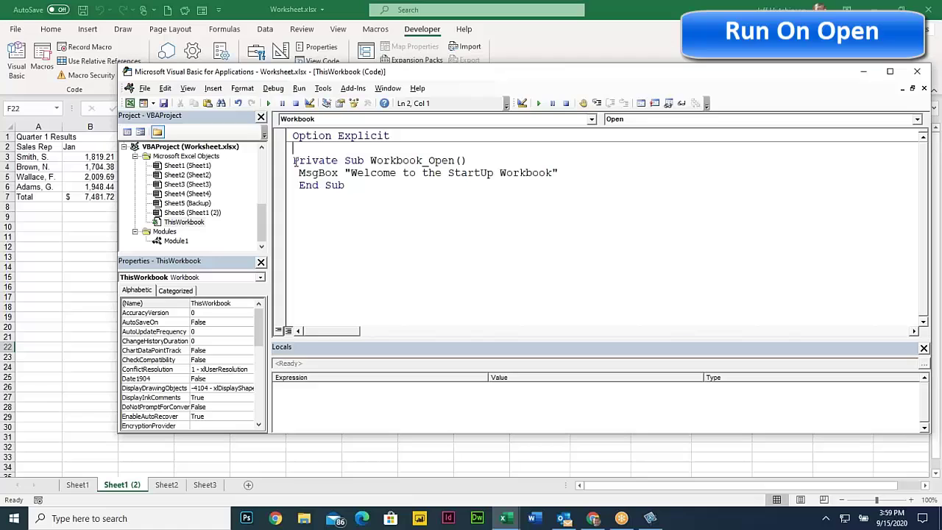
pyautogui.moveTo(294, 161); pyautogui.dragTo(359, 191)
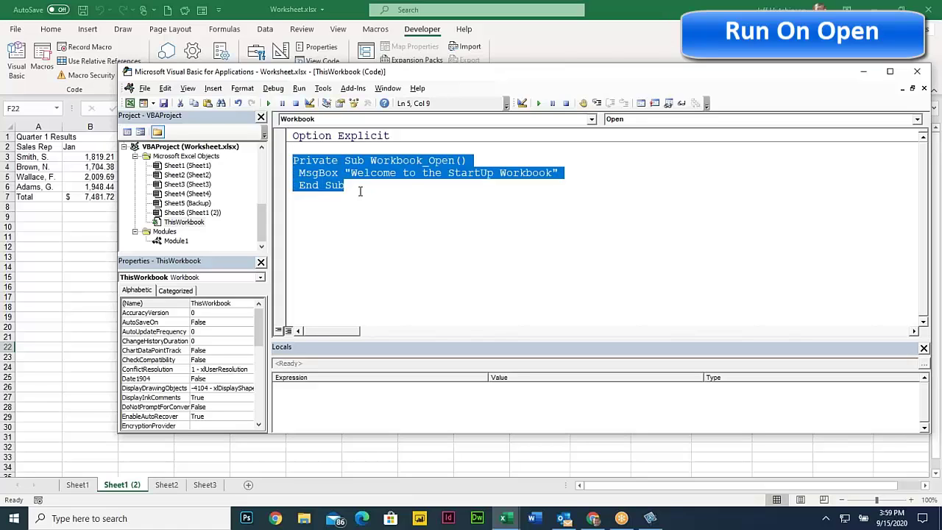
pyautogui.click(436, 172)
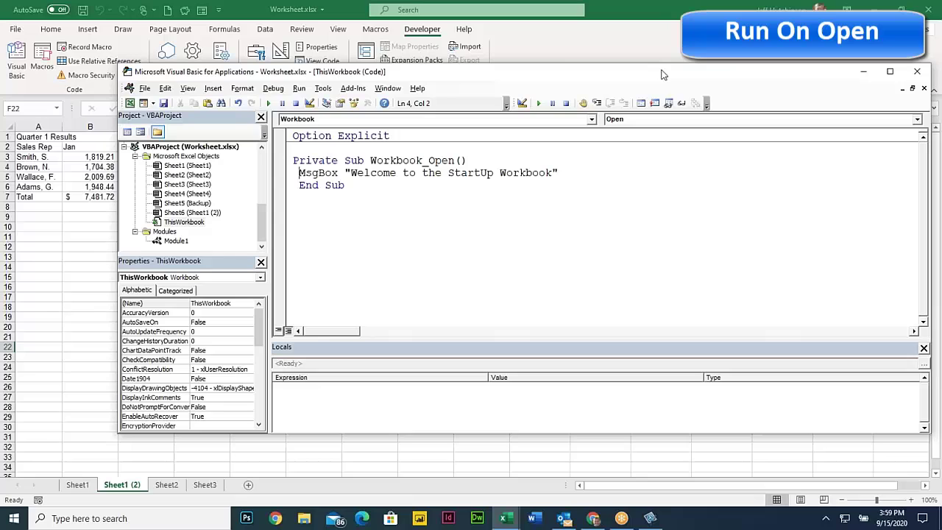
# Close the VBA editor and save the workbook, accepting the macro-free and personal-information warnings
pyautogui.click(917, 72)
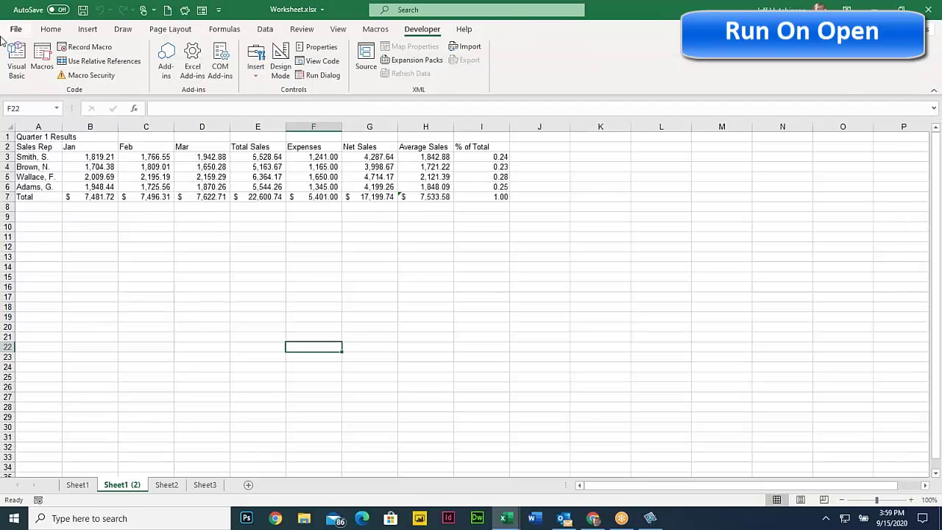
pyautogui.click(83, 9)
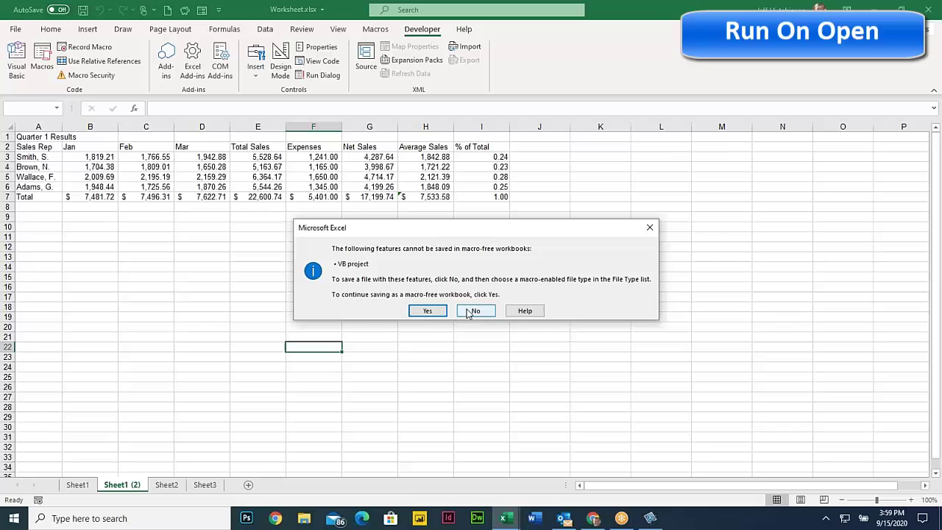
pyautogui.click(428, 311)
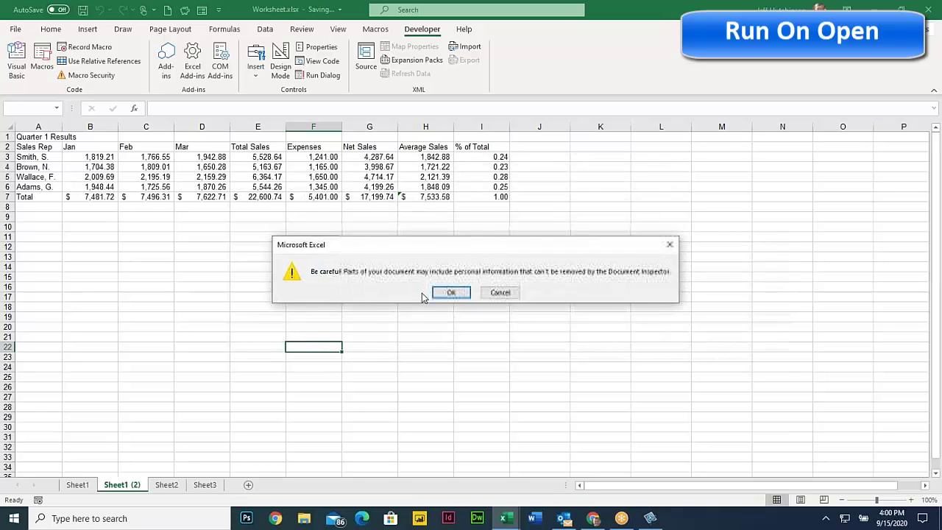
pyautogui.click(449, 294)
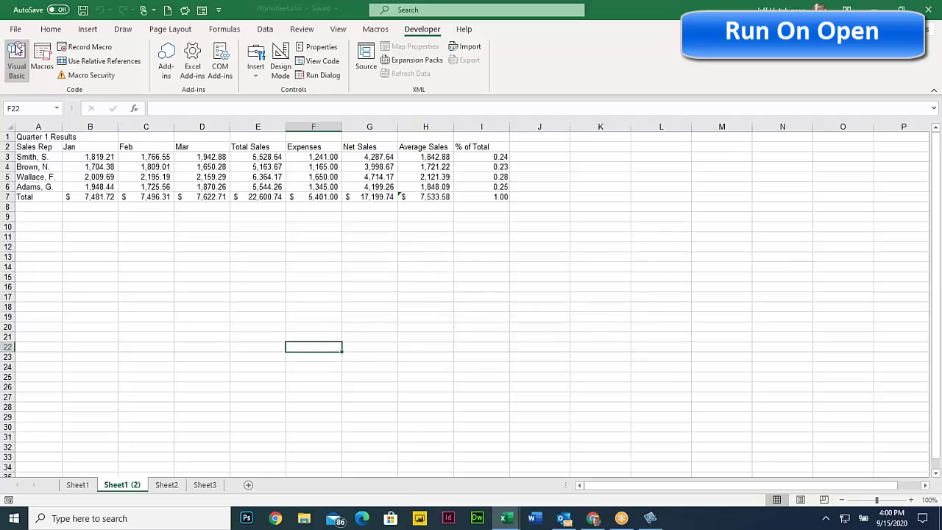
# Save the workbook as Excel Macro-Enabled Worksheetee.xlsm and dismiss the document inspector warnings
pyautogui.click(16, 31)
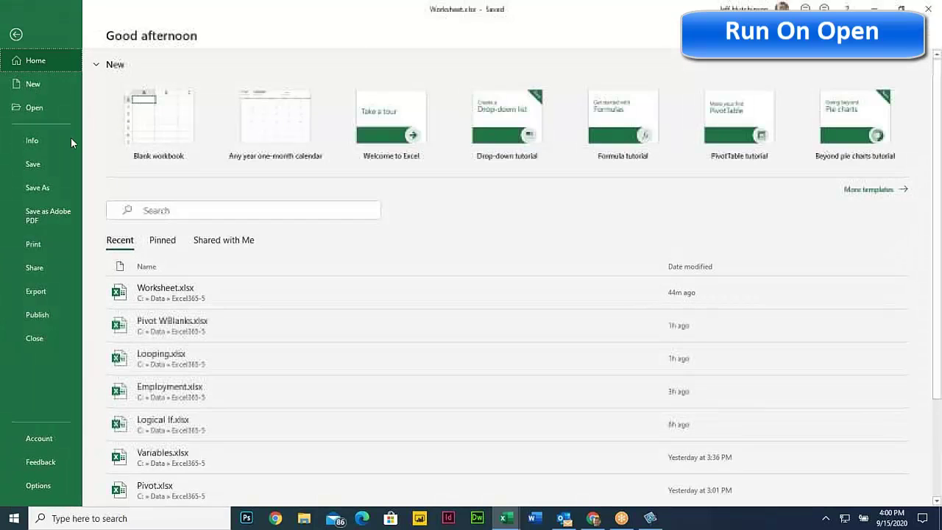
pyautogui.click(52, 185)
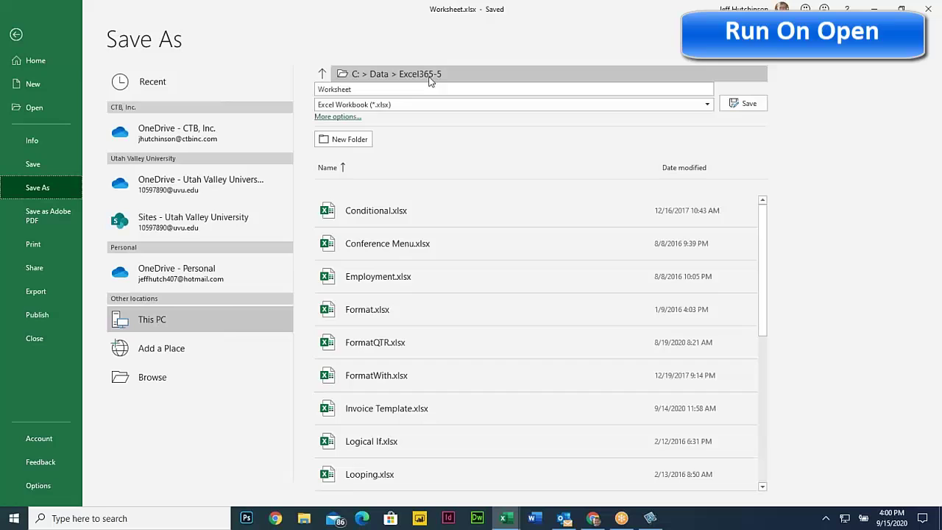
pyautogui.click(387, 104)
pyautogui.click(392, 130)
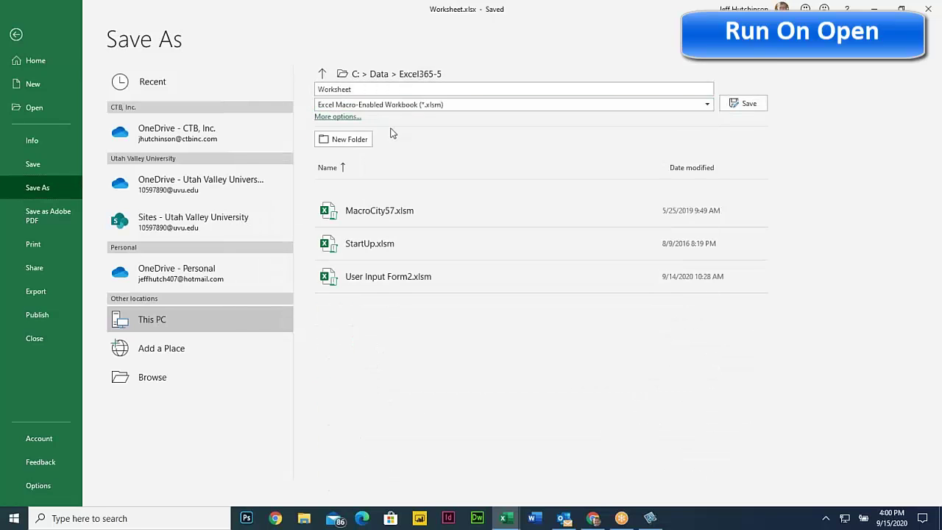
pyautogui.click(361, 89)
pyautogui.write('ee')
pyautogui.click(733, 103)
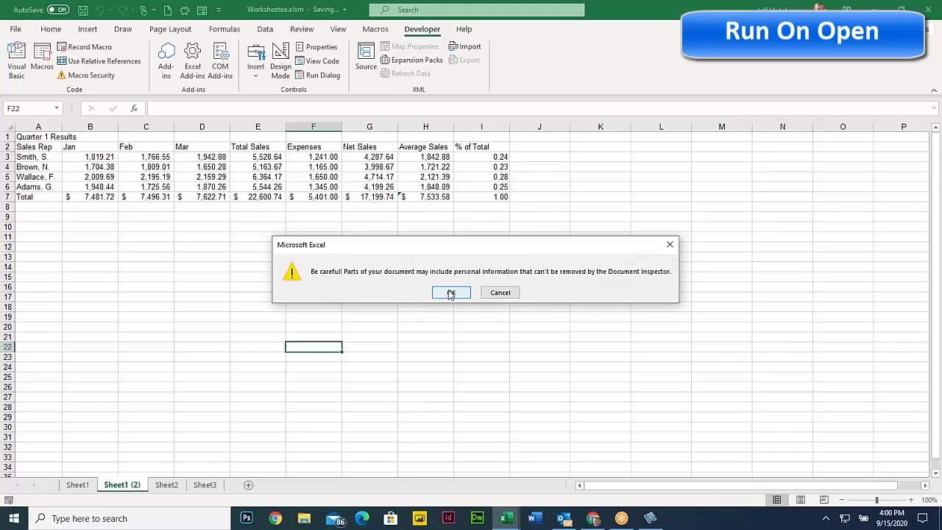
pyautogui.click(451, 294)
pyautogui.click(451, 294)
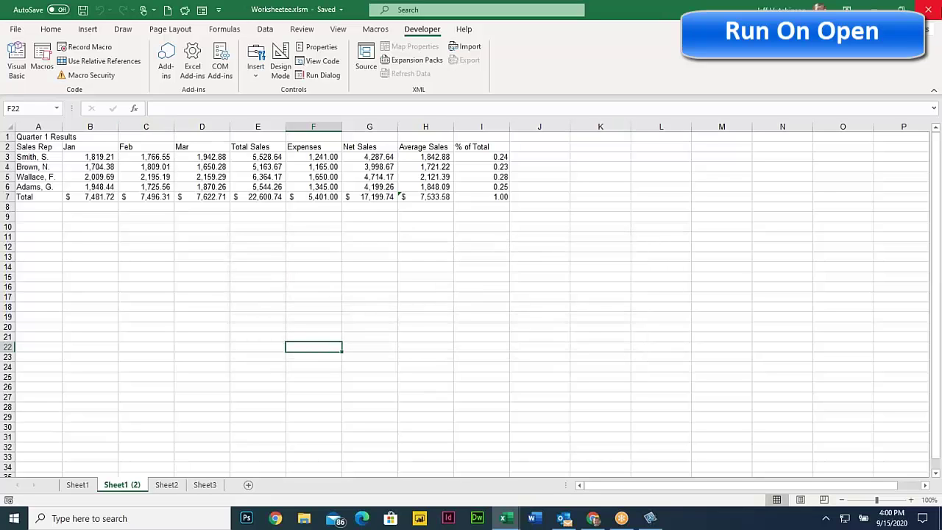
# Close Worksheetee.xlsm and reopen it from the Recent list, where its macros are disabled
pyautogui.click(929, 9)
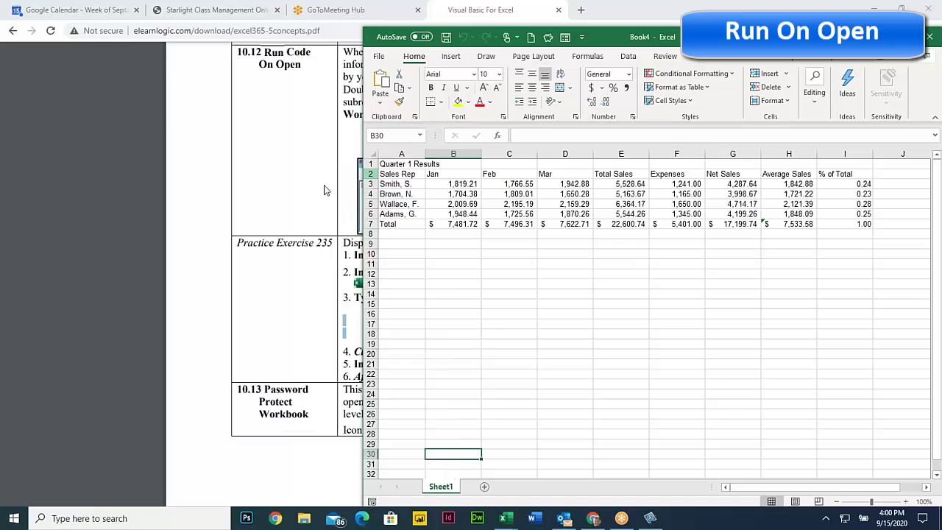
pyautogui.click(378, 56)
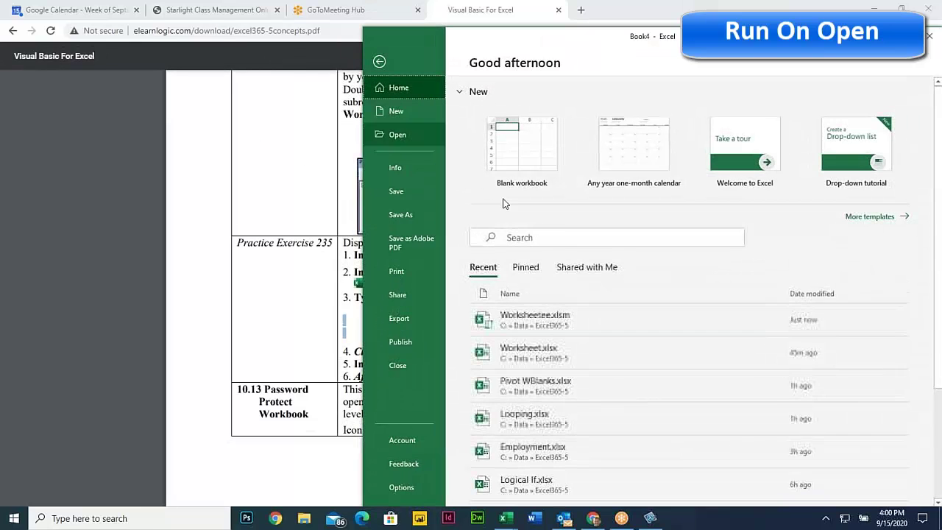
pyautogui.click(551, 321)
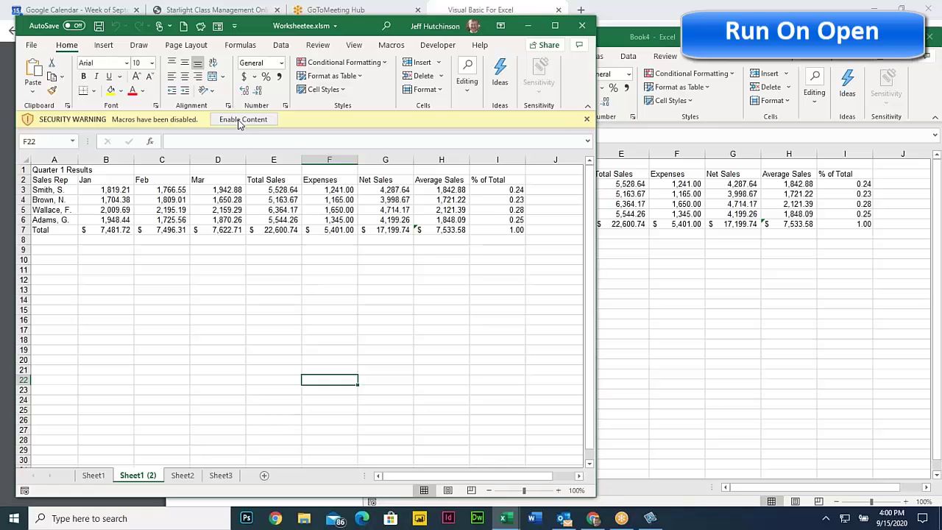
# Enable the macros, dismiss the StartUp welcome message, select D14 and maximize the window
pyautogui.click(241, 120)
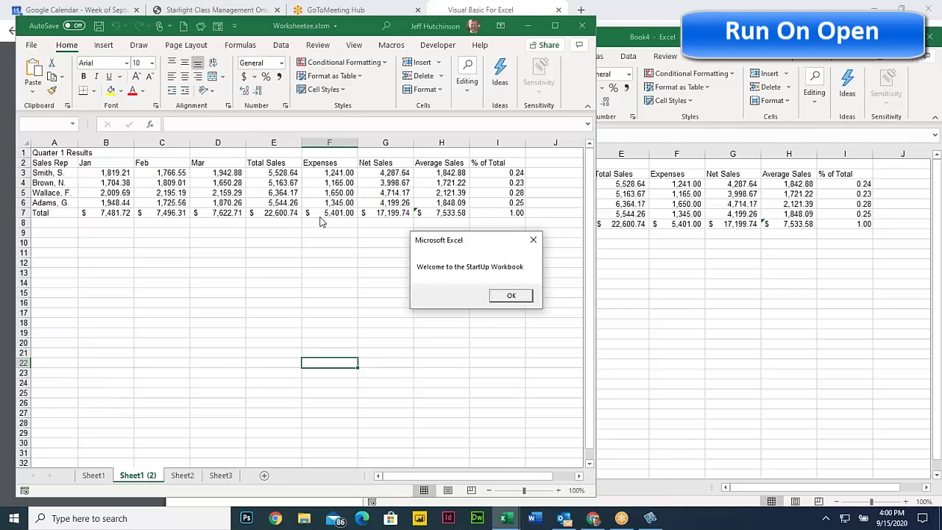
pyautogui.click(509, 295)
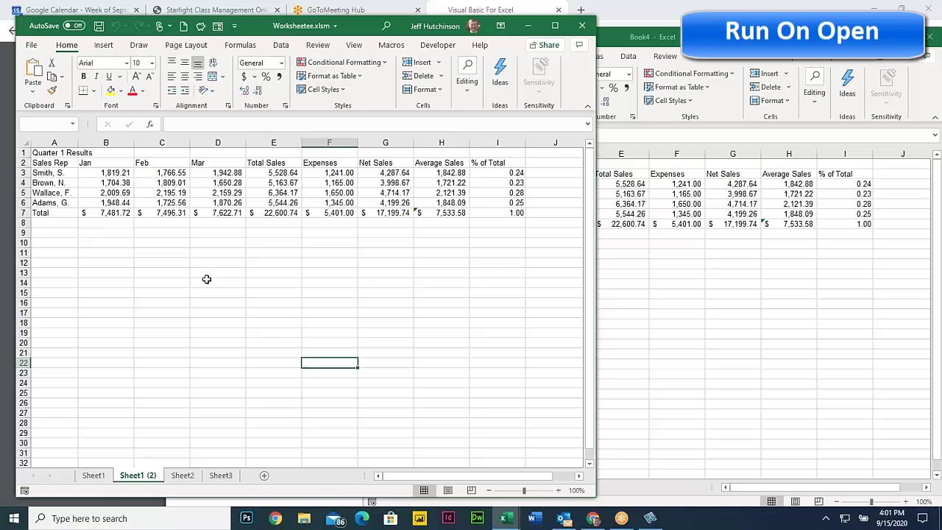
pyautogui.click(215, 282)
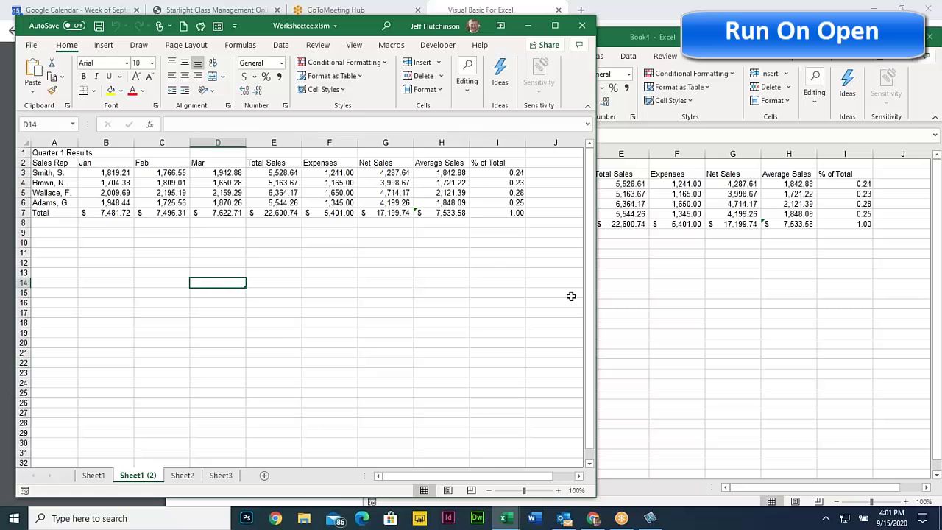
pyautogui.click(554, 25)
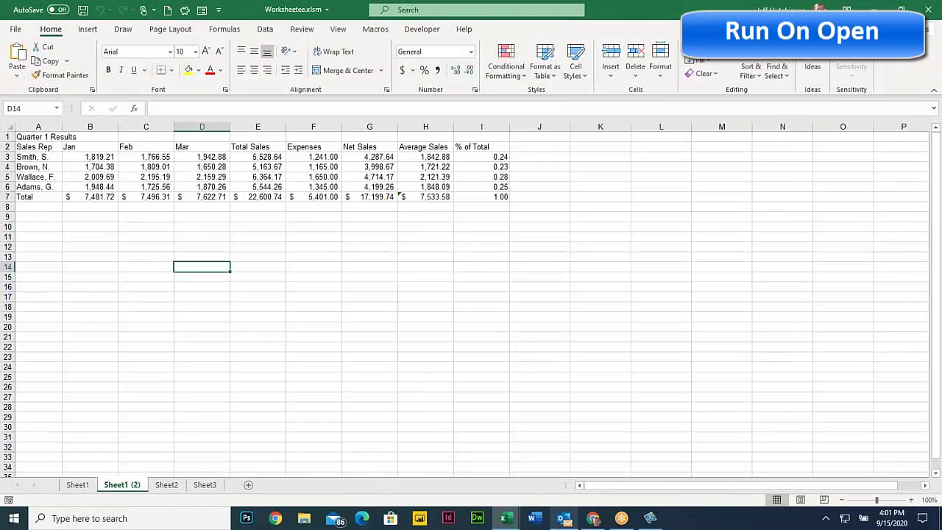
# Bring the PDF forward and scroll to Practice Exercise 236's Password Workbook code
pyautogui.click(602, 522)
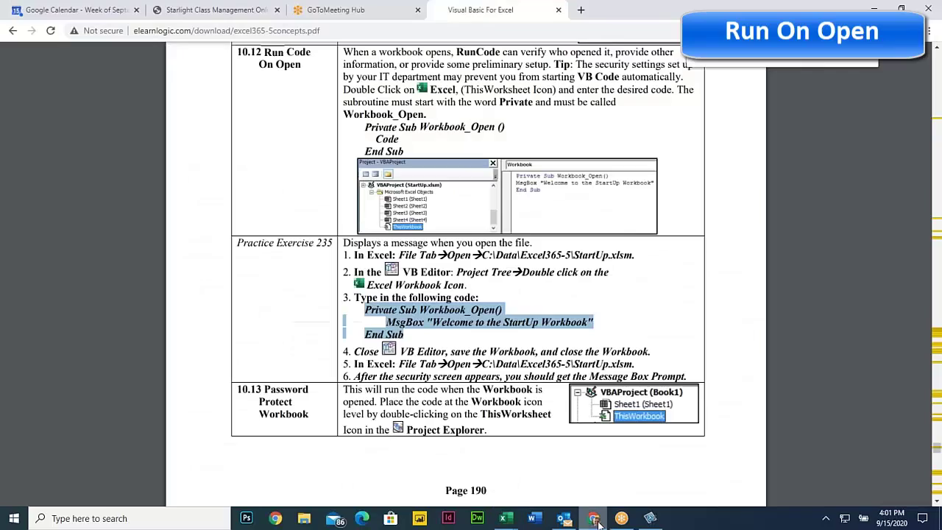
pyautogui.click(419, 311)
pyautogui.scroll(-4, 438, 331)
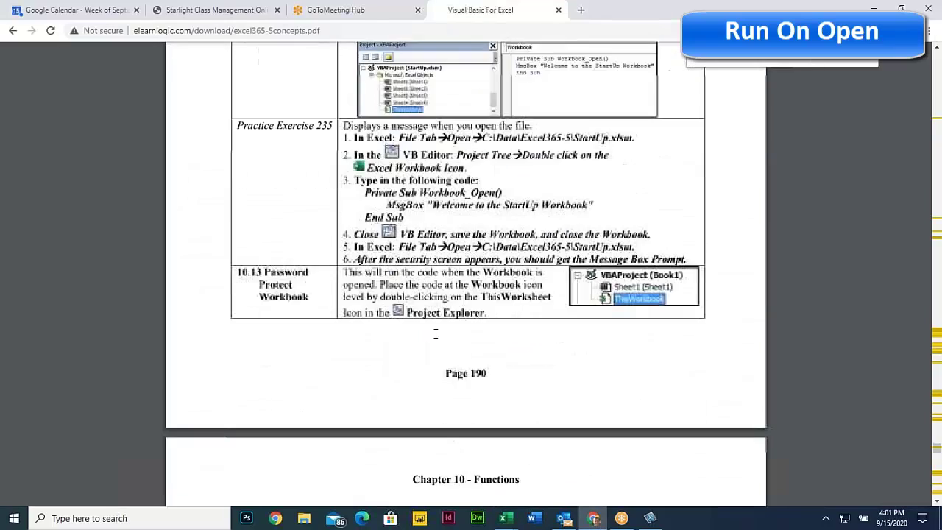
pyautogui.scroll(-2, 442, 330)
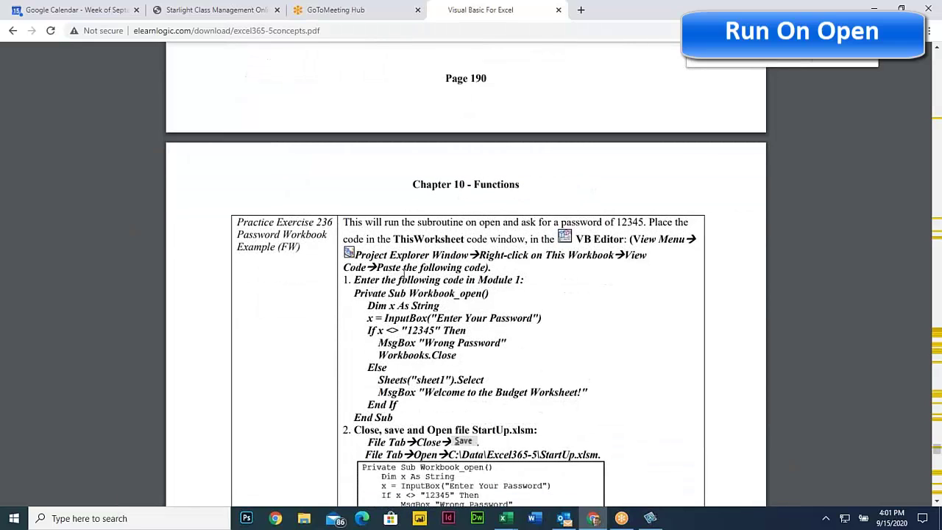
pyautogui.scroll(2, 430, 269)
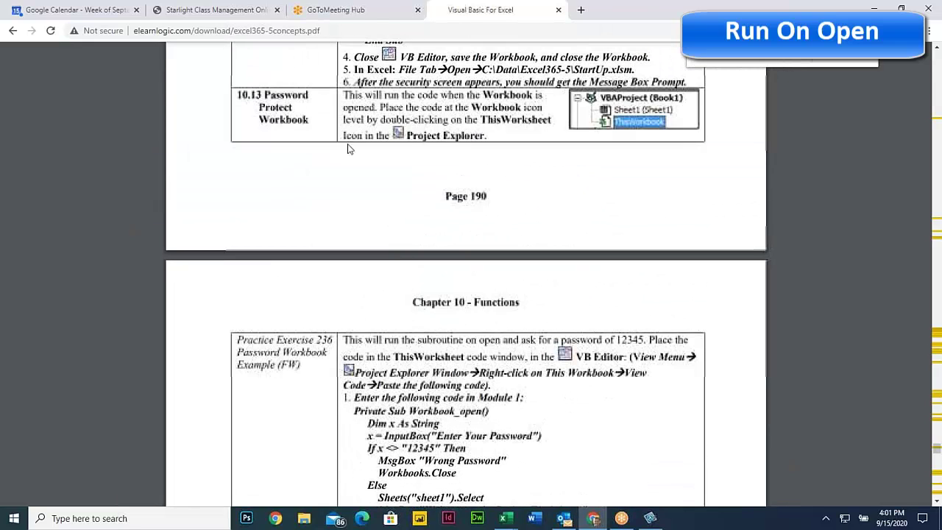
pyautogui.scroll(-3, 358, 183)
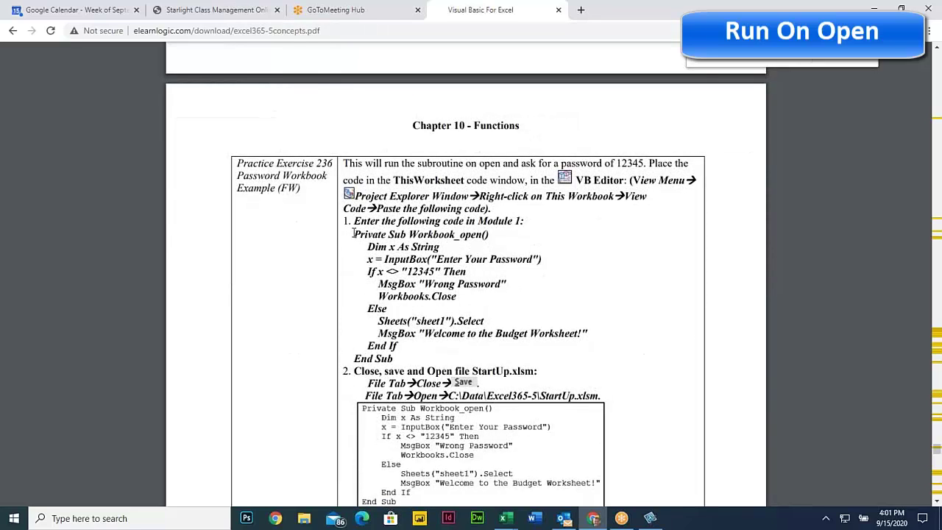
# Highlight the Workbook_open, InputBox, 12345 and Workbooks.Close lines, then select the whole subroutine
pyautogui.moveTo(353, 233); pyautogui.dragTo(498, 234)
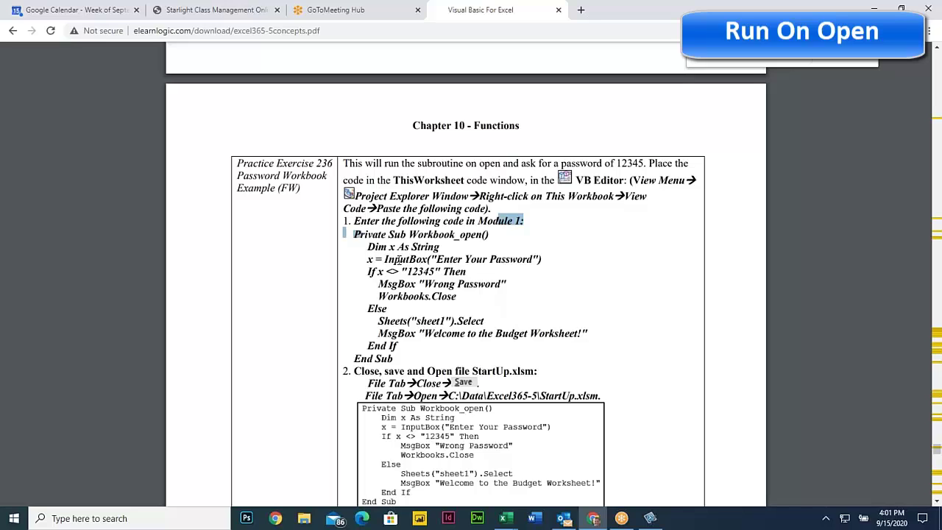
pyautogui.moveTo(385, 259); pyautogui.dragTo(550, 259)
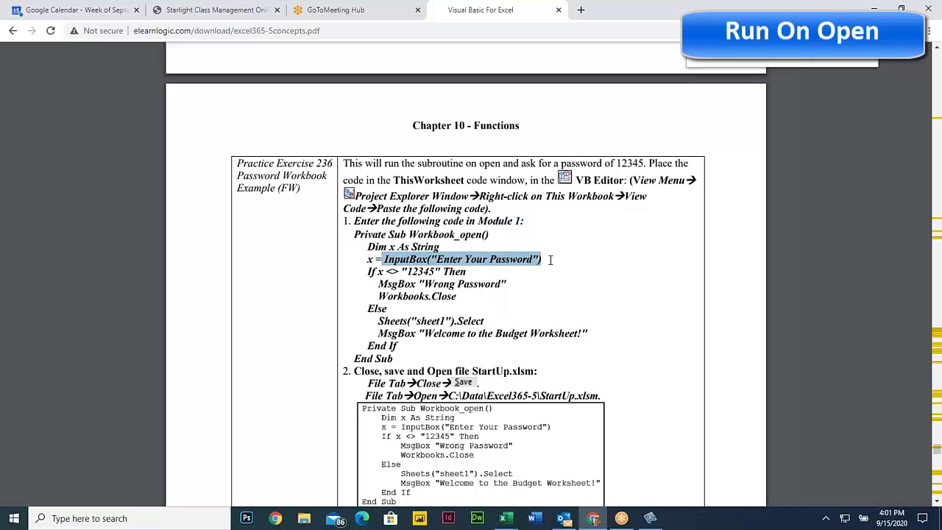
pyautogui.click(486, 262)
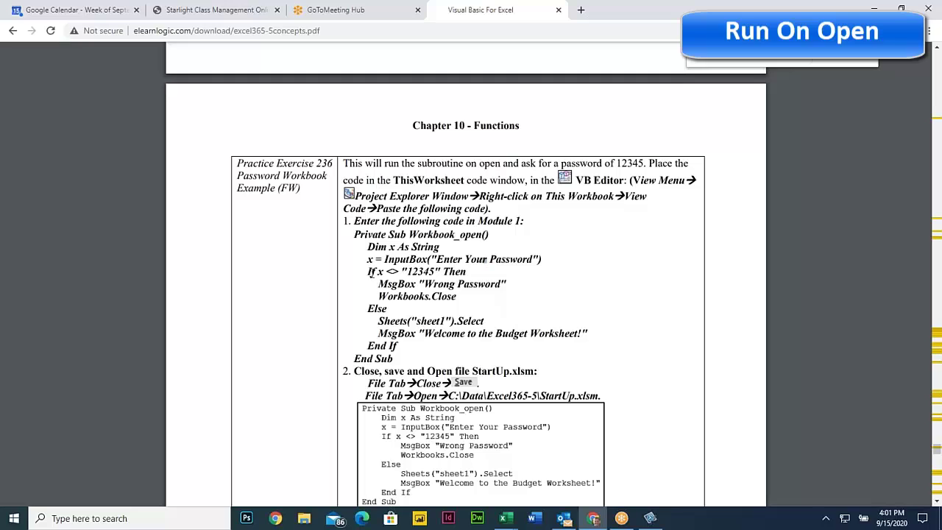
pyautogui.moveTo(406, 271); pyautogui.dragTo(434, 271)
pyautogui.moveTo(379, 295); pyautogui.dragTo(444, 299)
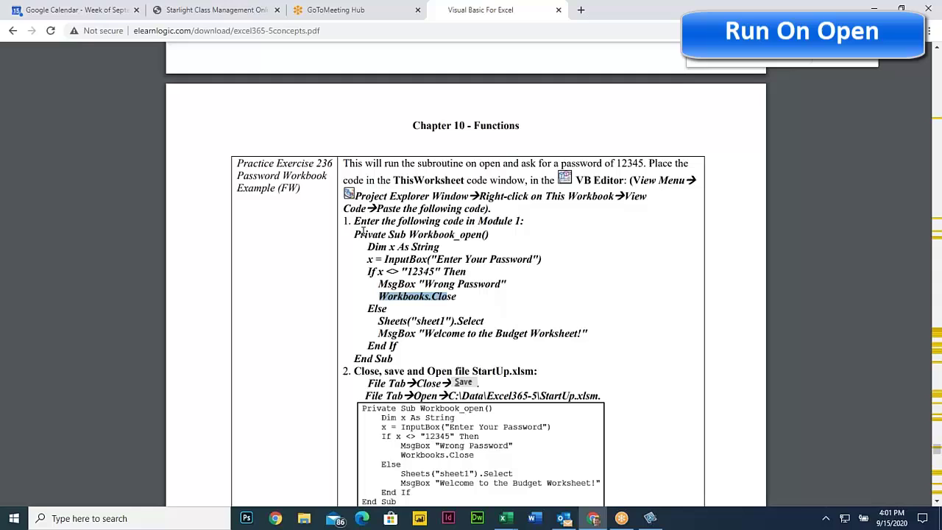
pyautogui.moveTo(352, 233); pyautogui.dragTo(396, 358)
pyautogui.hotkey('ctrl', 'c')
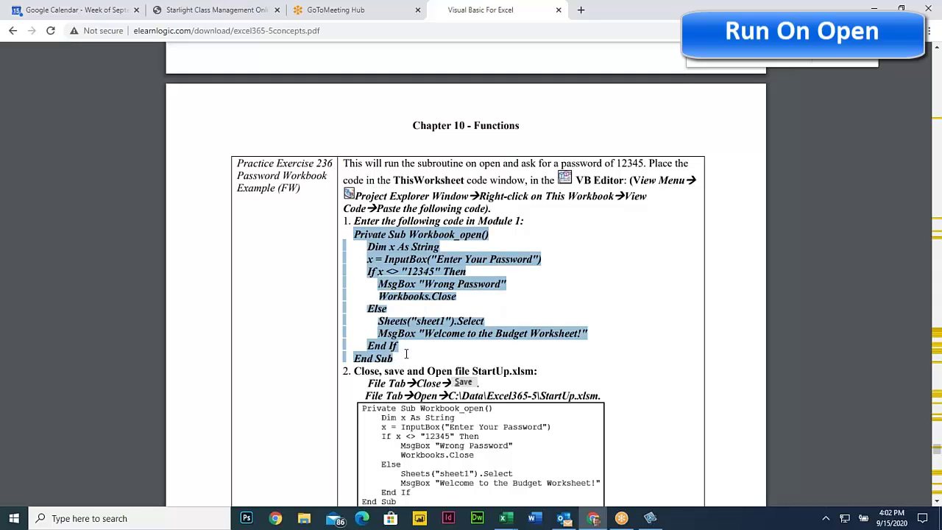
# In Worksheetee's VBA editor, replace ThisWorkbook's Workbook_Open code with the pasted password-check procedure
pyautogui.click(507, 515)
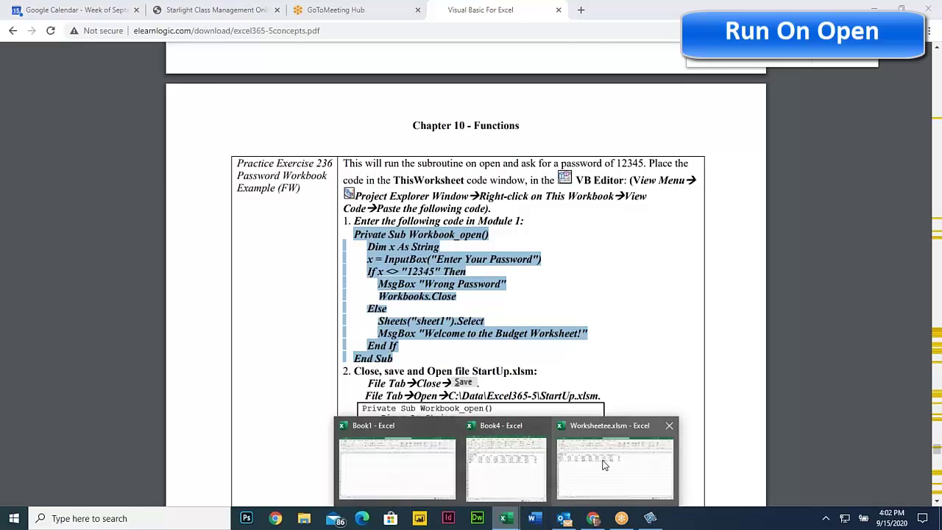
pyautogui.click(603, 465)
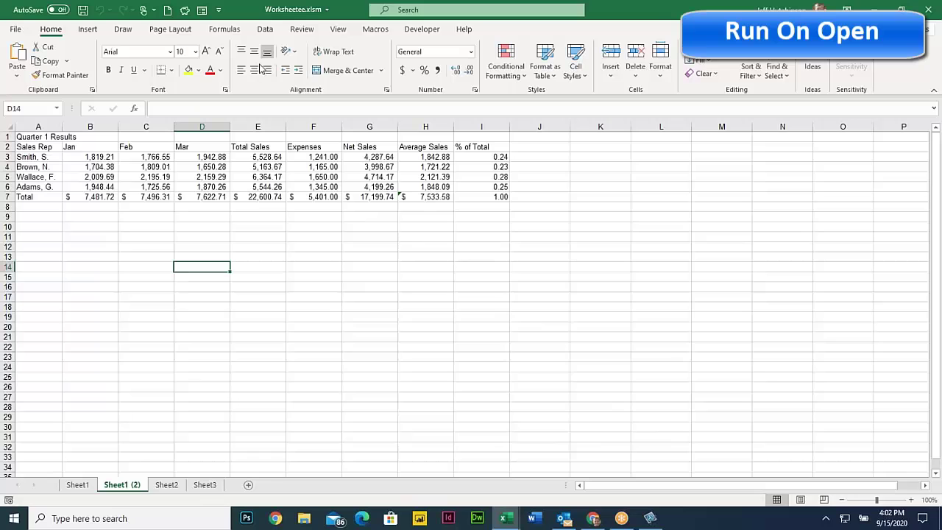
pyautogui.click(414, 31)
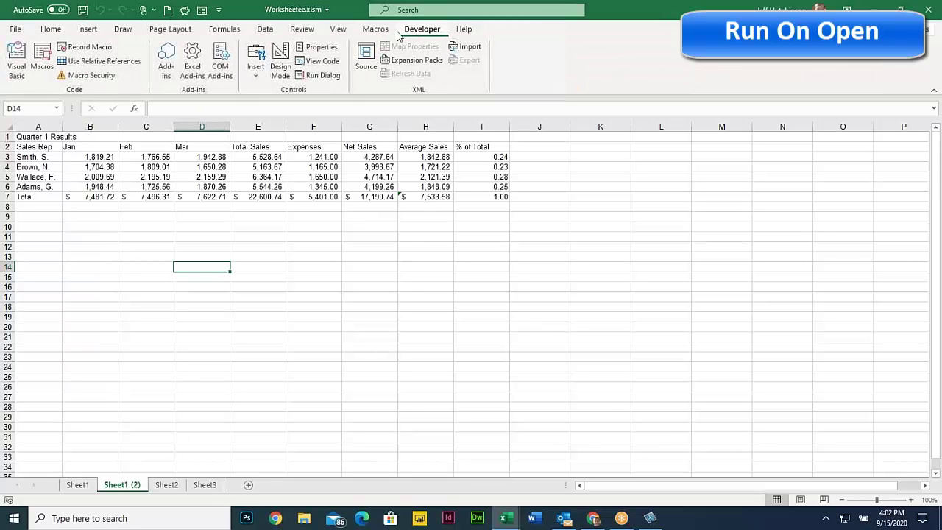
pyautogui.click(16, 65)
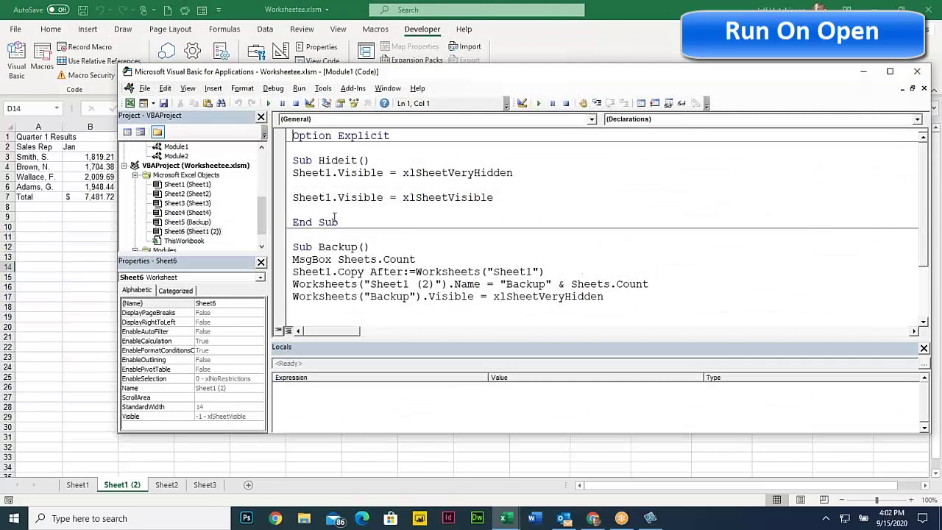
pyautogui.doubleClick(169, 242)
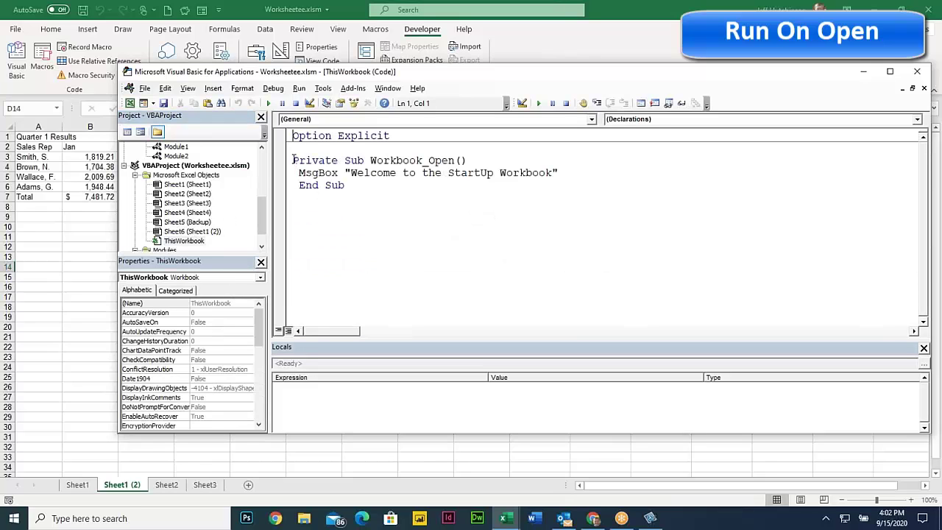
pyautogui.moveTo(292, 159); pyautogui.dragTo(356, 189)
pyautogui.hotkey('ctrl', 'v')
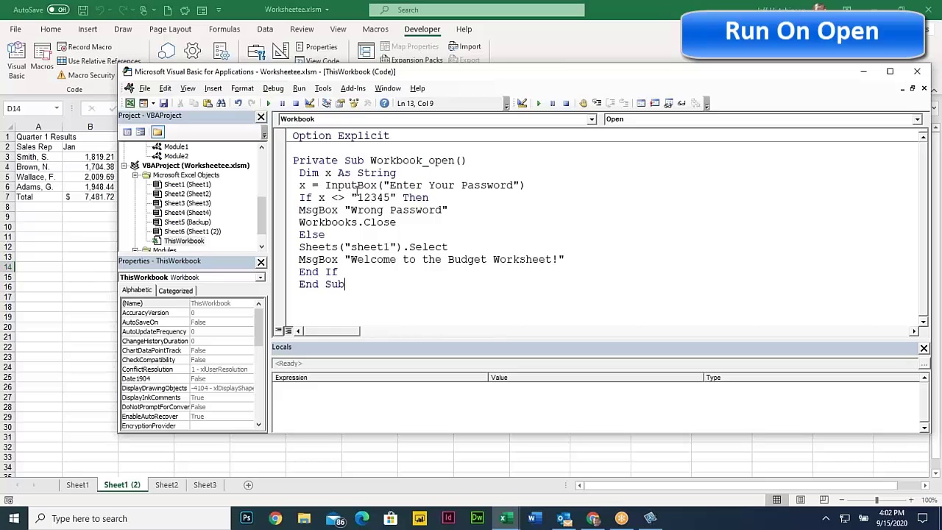
pyautogui.click(351, 185)
# Close the VBA editor and save the workbook, accepting the personal-information warning
pyautogui.click(916, 71)
pyautogui.click(13, 29)
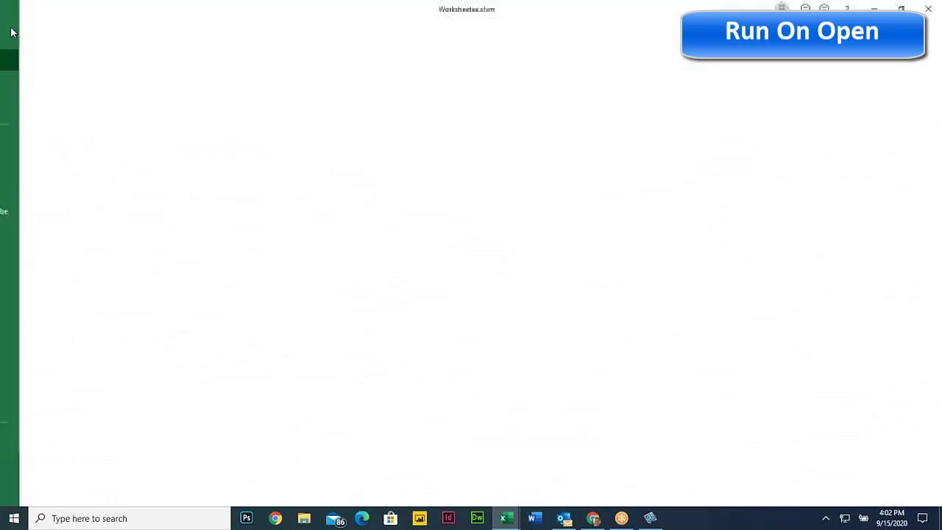
pyautogui.click(47, 164)
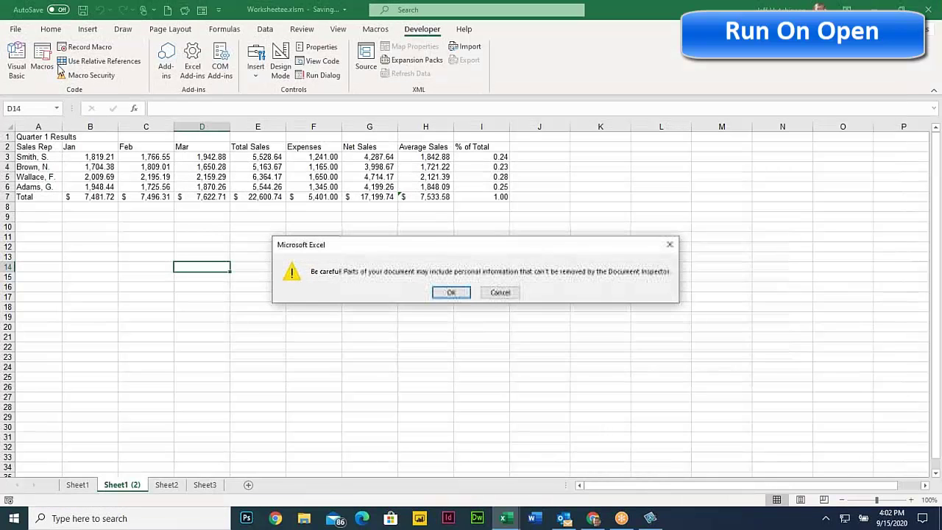
pyautogui.click(451, 293)
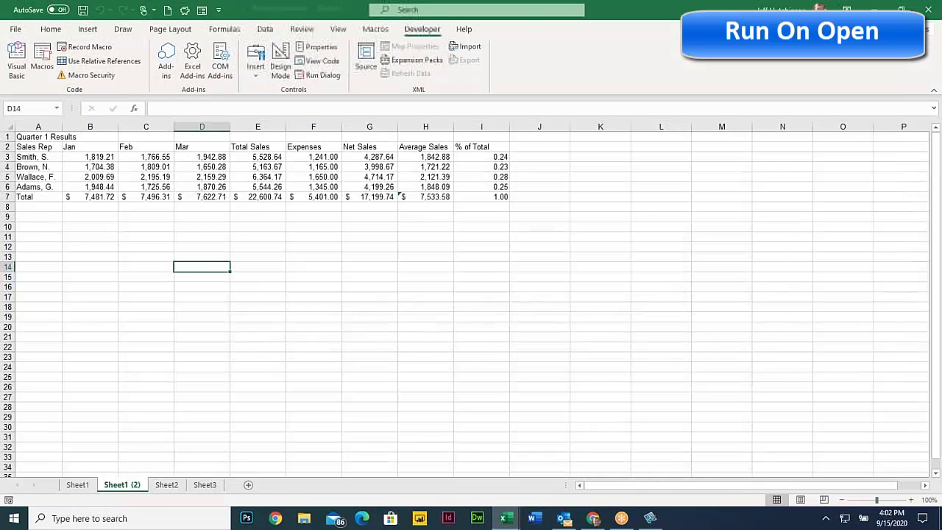
# Close Worksheetee and reopen it from Book4's recent workbooks
pyautogui.click(928, 9)
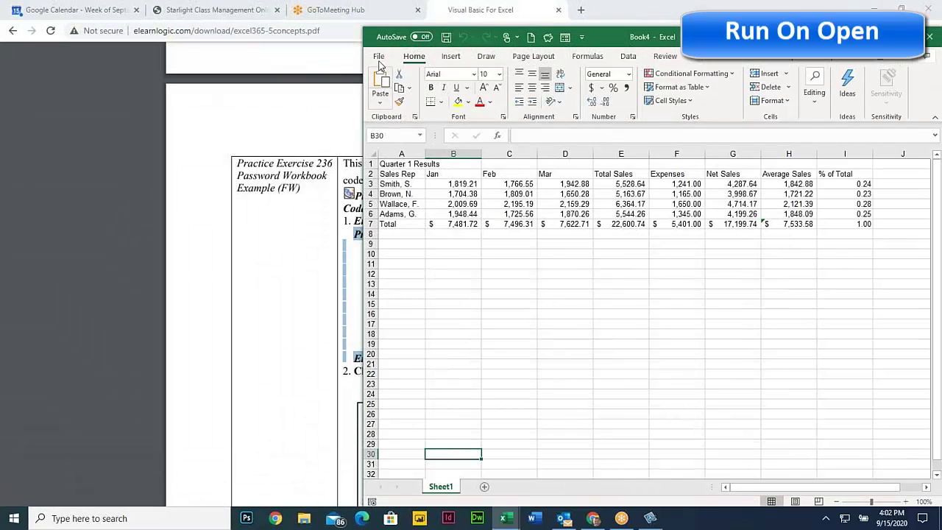
pyautogui.click(378, 56)
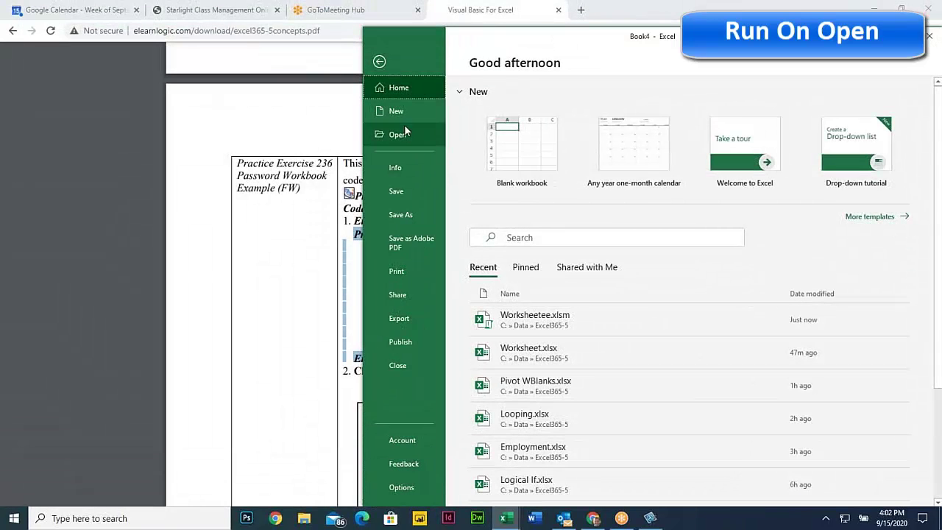
pyautogui.click(405, 134)
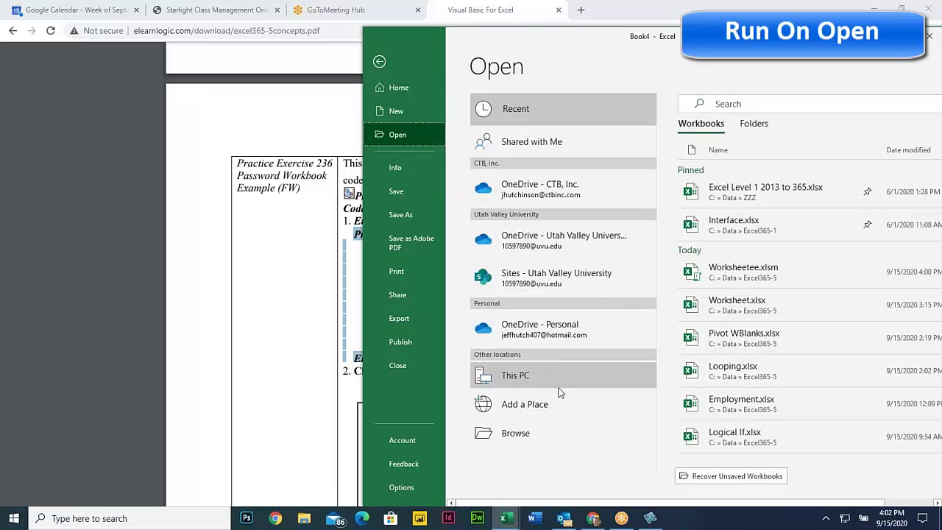
pyautogui.click(758, 274)
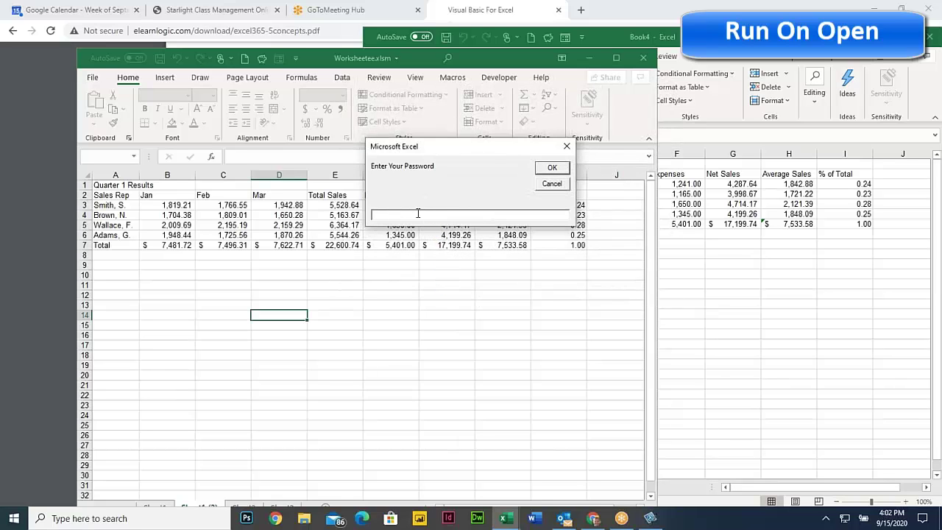
# Enter wrong password 123, dismiss Wrong Password, keep Book4 open and end the failed macro
pyautogui.write('1234')
pyautogui.click(552, 169)
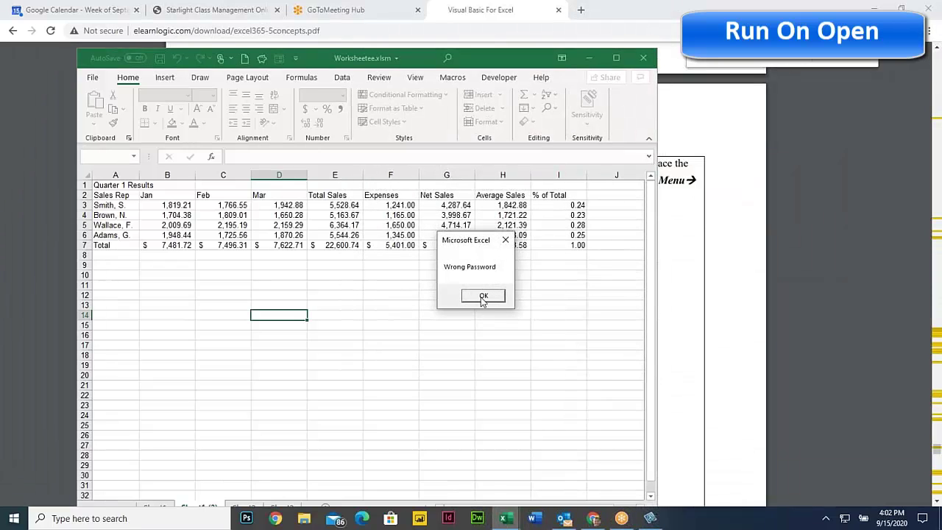
pyautogui.click(483, 295)
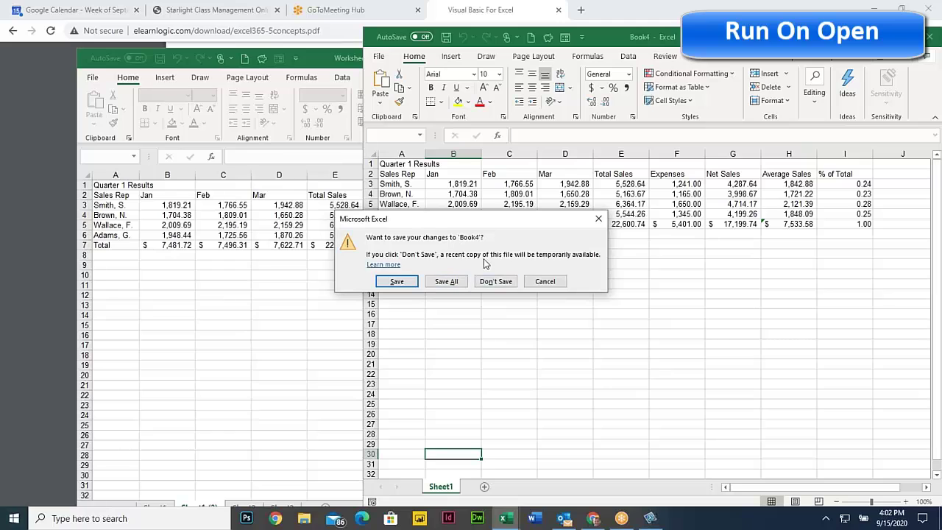
pyautogui.click(547, 285)
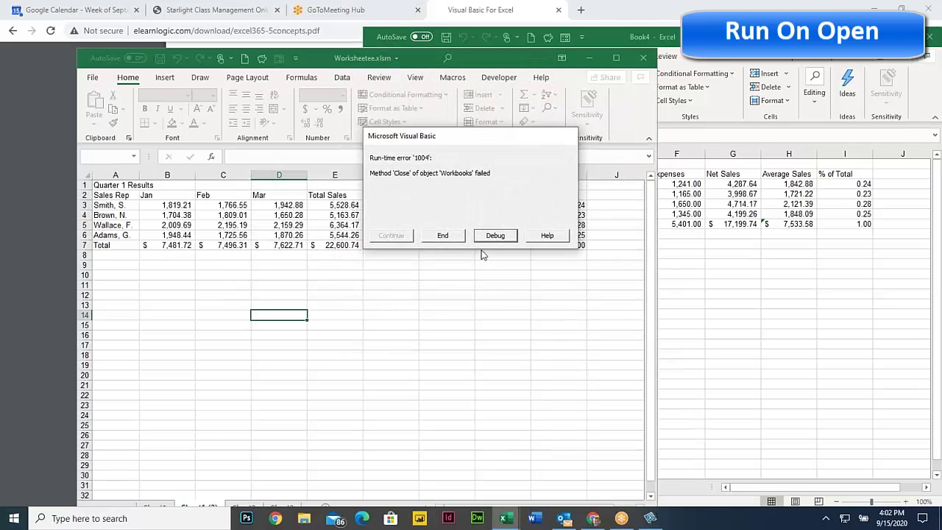
pyautogui.click(446, 234)
pyautogui.click(701, 231)
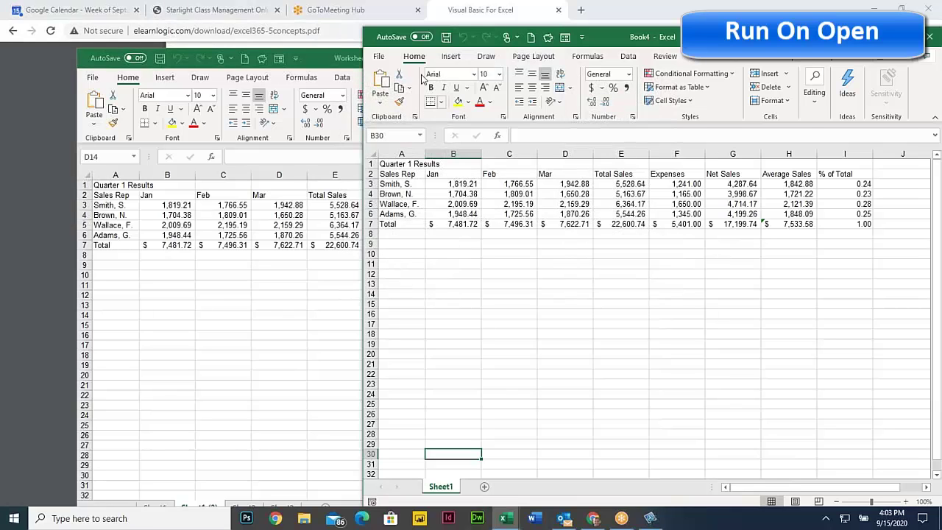
# Close the Worksheetee workbook and shift the Book4 window slightly left and down
pyautogui.click(380, 58)
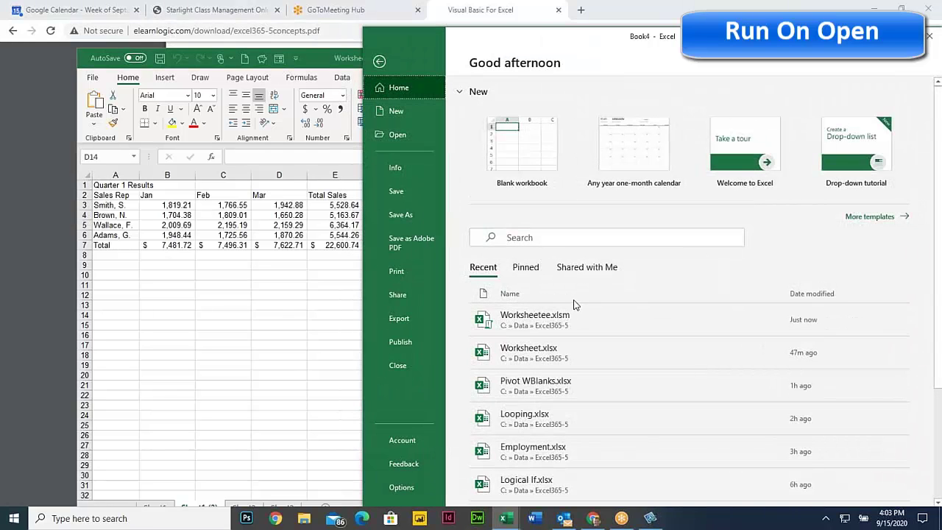
pyautogui.click(559, 317)
pyautogui.click(400, 306)
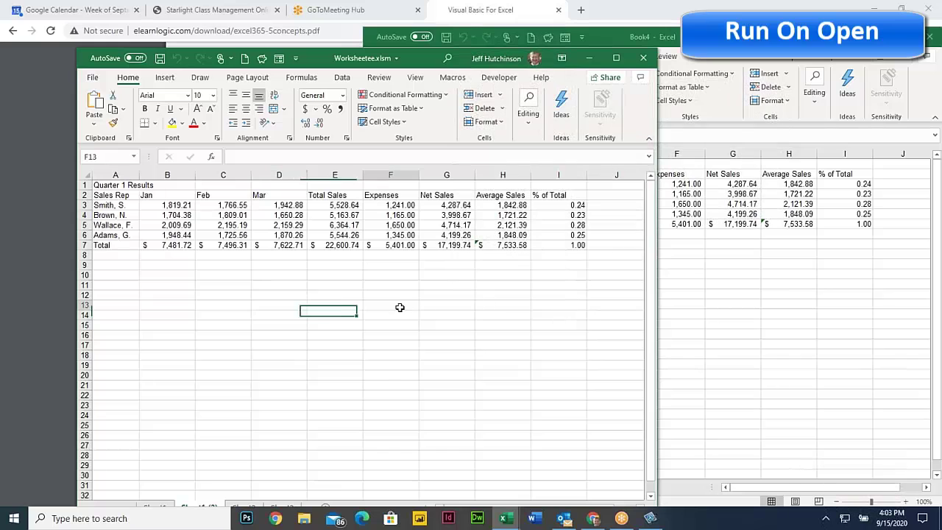
pyautogui.click(644, 61)
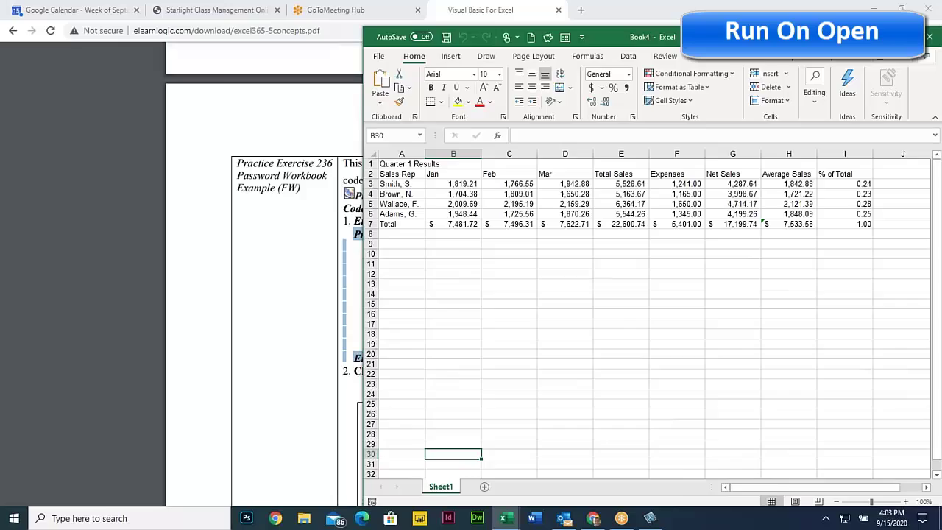
pyautogui.moveTo(368, 36); pyautogui.dragTo(303, 57)
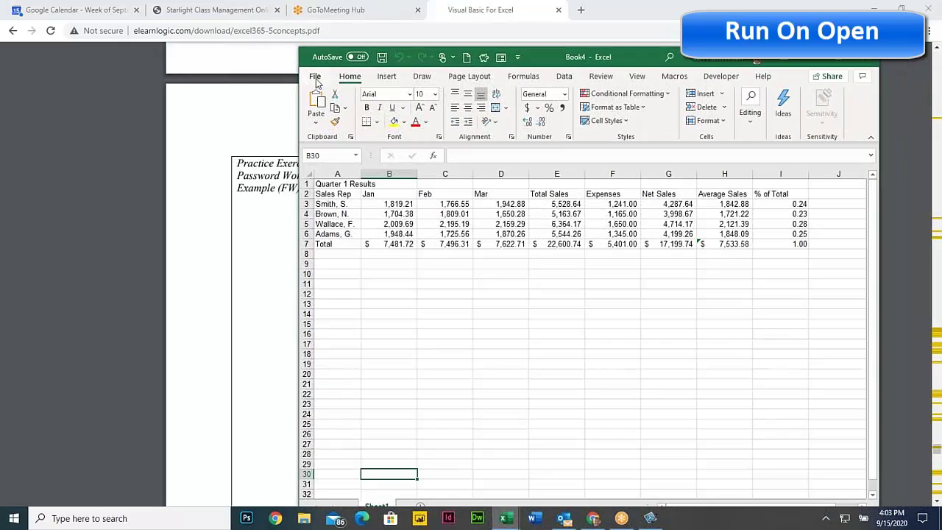
pyautogui.click(316, 78)
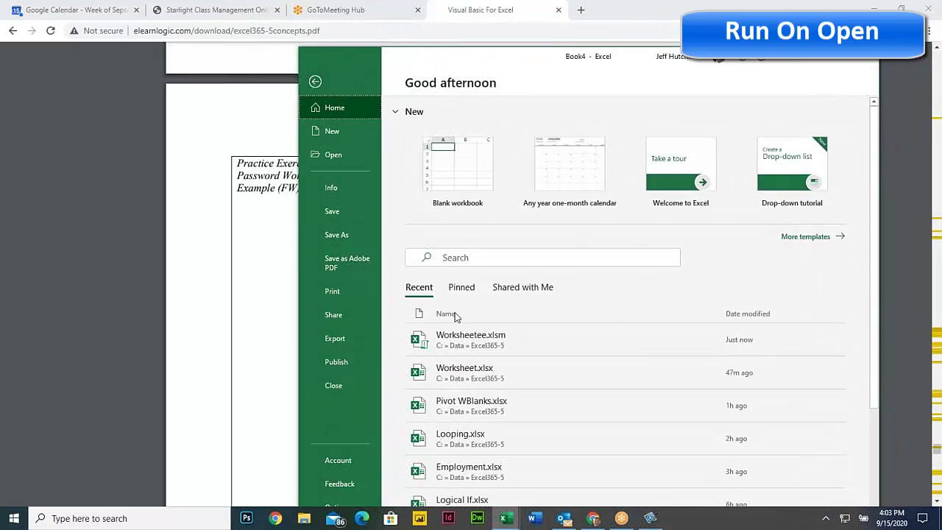
pyautogui.click(475, 338)
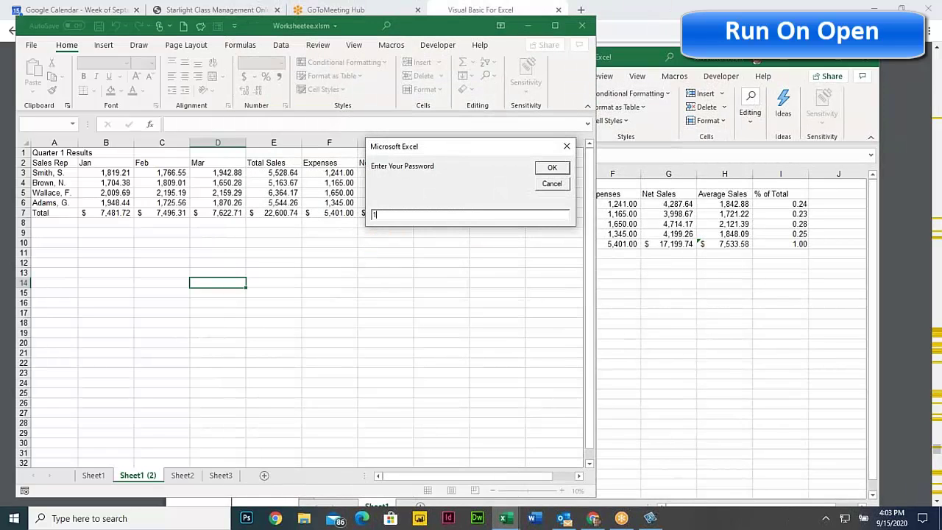
pyautogui.write('12345')
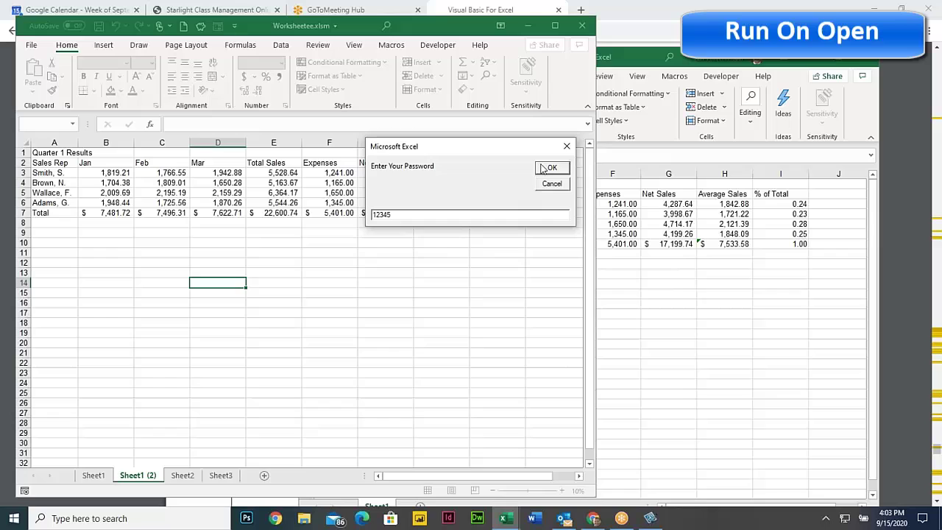
pyautogui.click(552, 167)
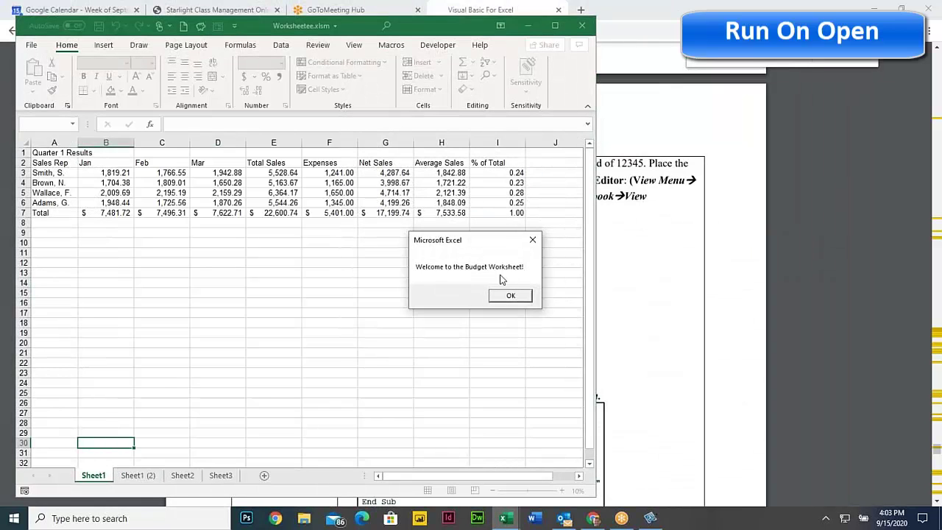
pyautogui.click(510, 295)
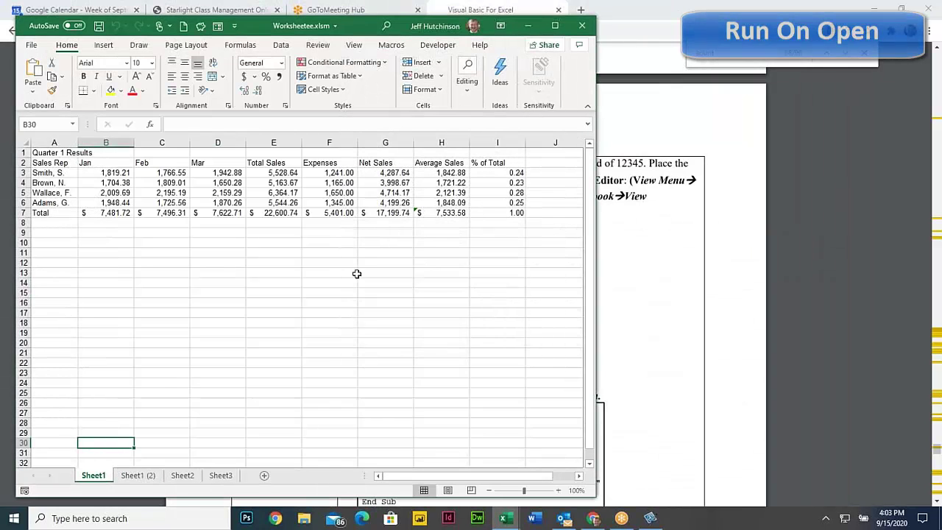
pyautogui.click(287, 271)
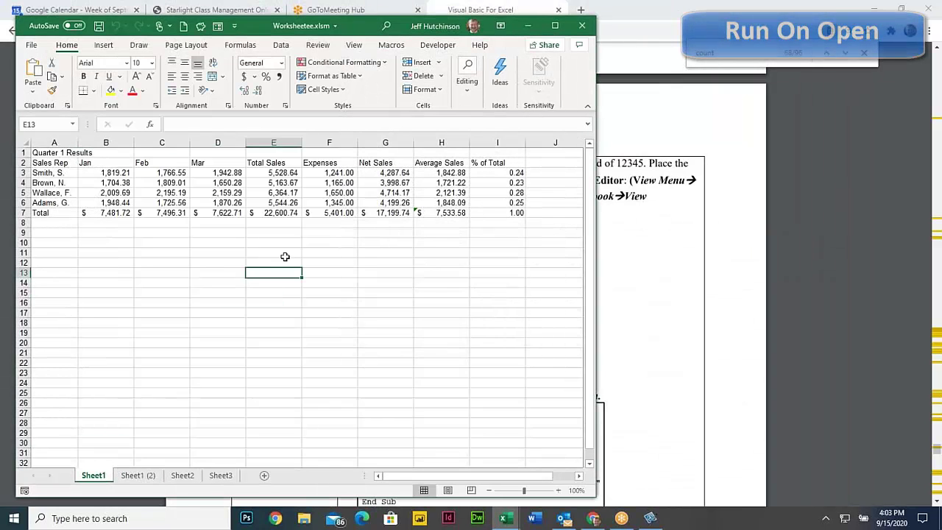
# Bring the course PDF in Chrome forward and clear the highlight on the code lines
pyautogui.click(593, 519)
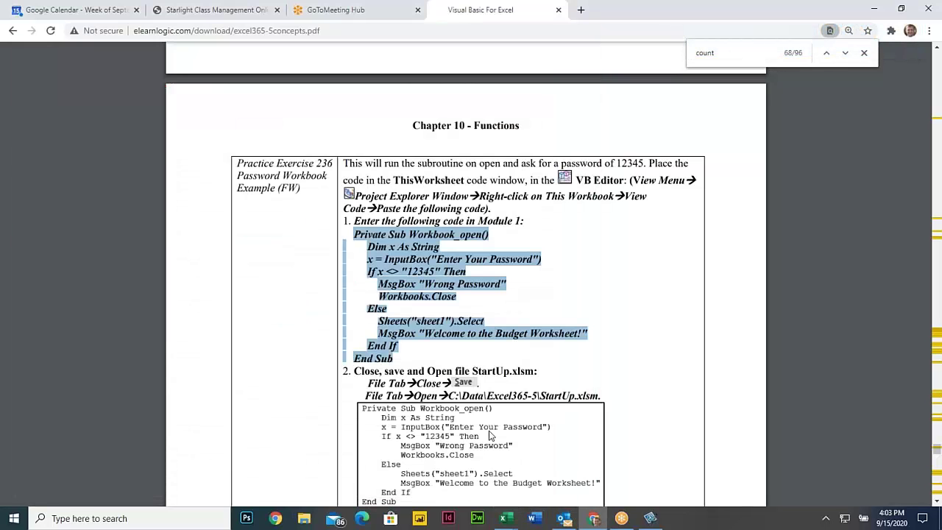
pyautogui.click(379, 225)
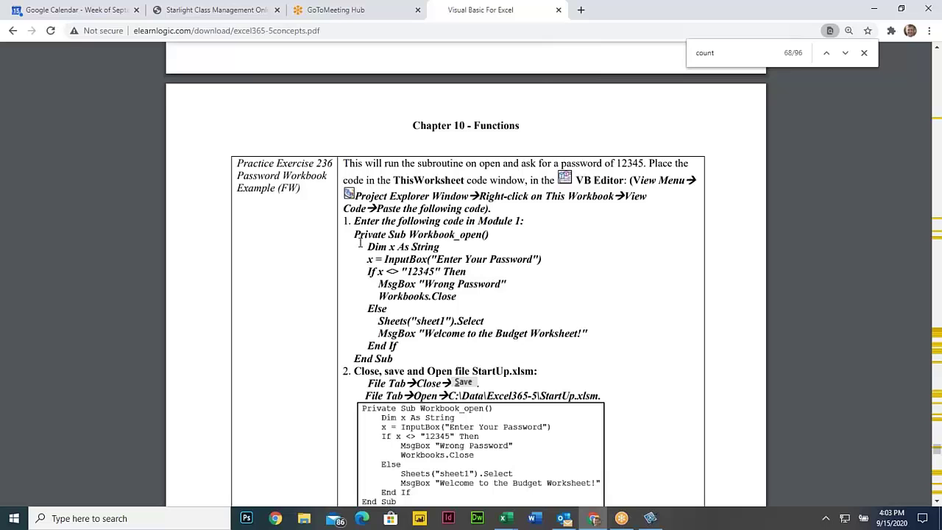